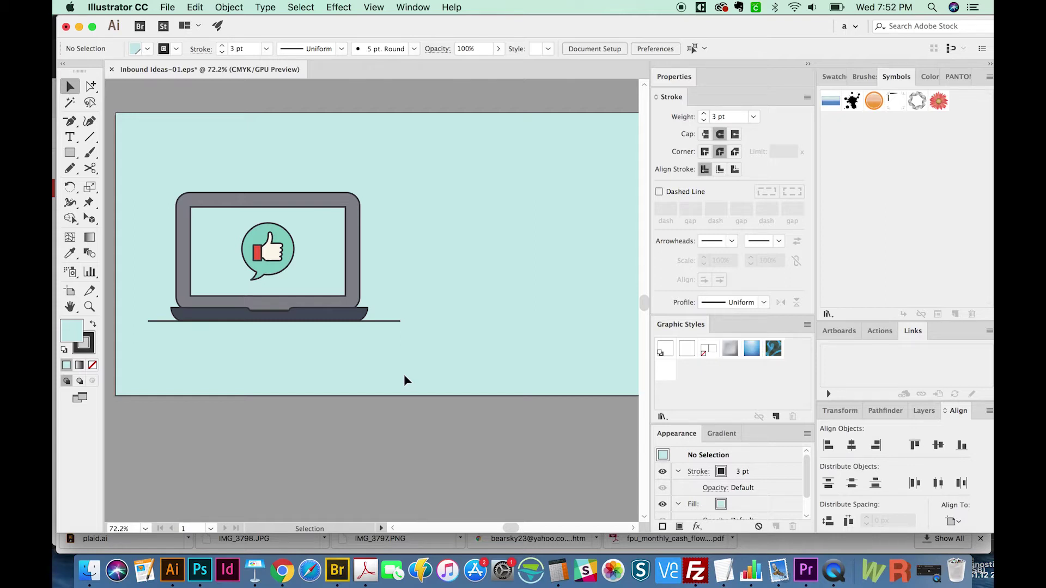
Step: Draw an outlined screen rectangle to the right of the reference laptop
{"action": "scroll", "coordinate": [320, 339], "scroll_direction": "down", "scroll_amount": 2}
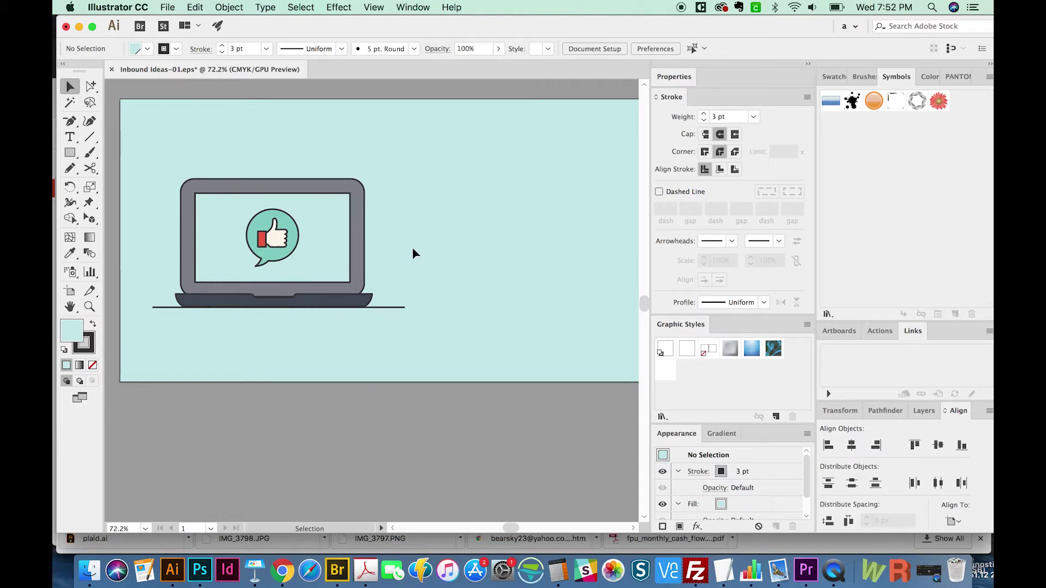
{"action": "scroll", "coordinate": [469, 325], "scroll_direction": "right", "scroll_amount": 3}
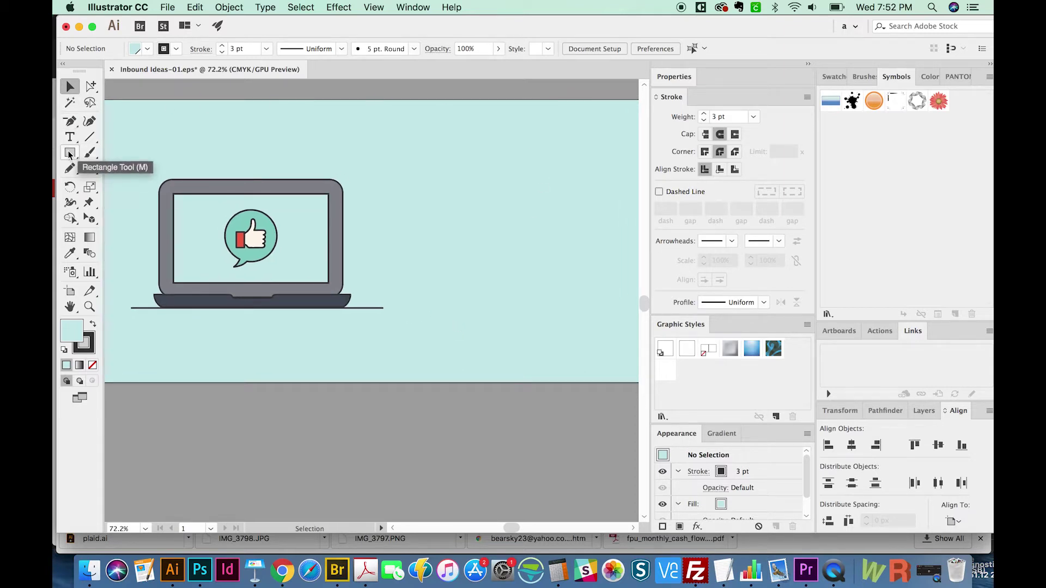
{"action": "key", "text": "m"}
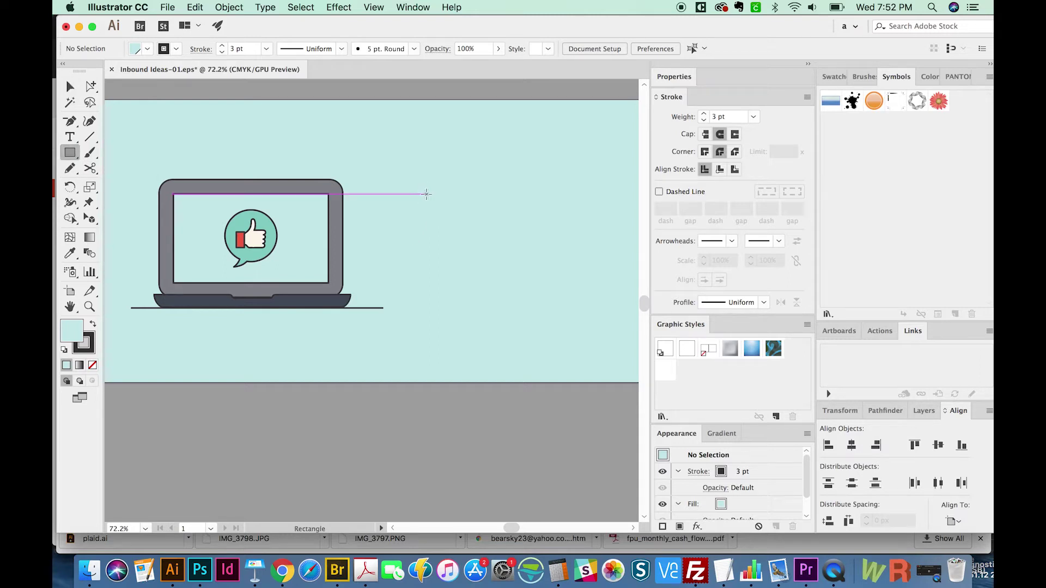
{"action": "left_click_drag", "start_coordinate": [425, 194], "coordinate": [582, 283]}
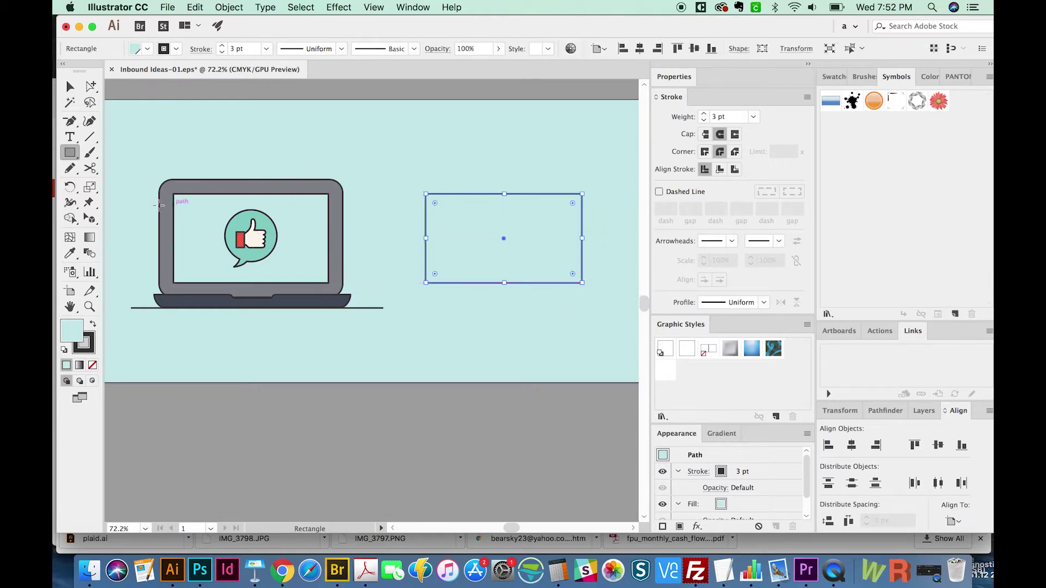
{"action": "key", "text": "super+shift+a"}
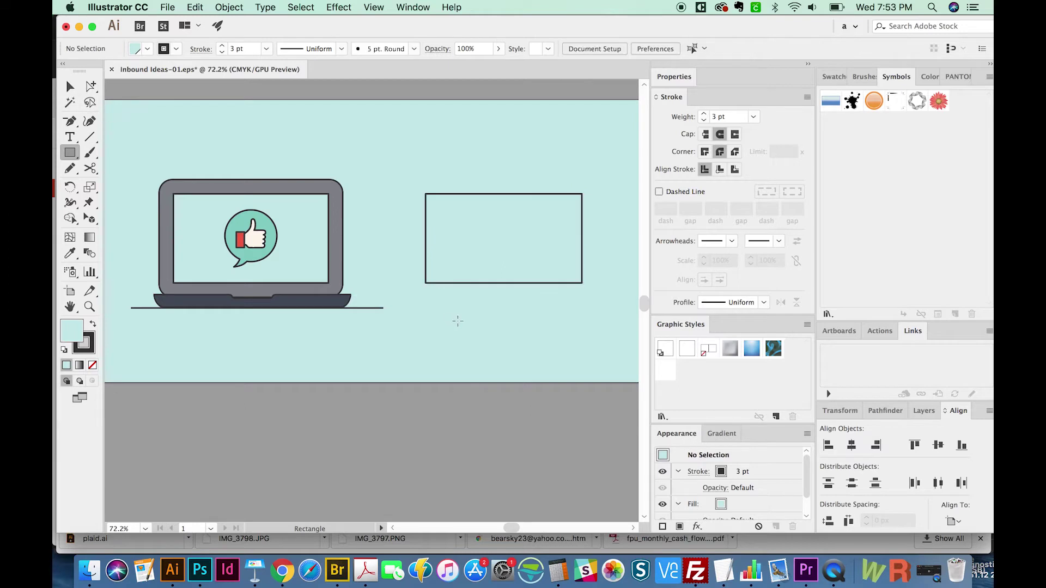
Step: Draw two trial squares below the new screen rectangle
{"action": "left_click_drag", "start_coordinate": [425, 298], "coordinate": [492, 352]}
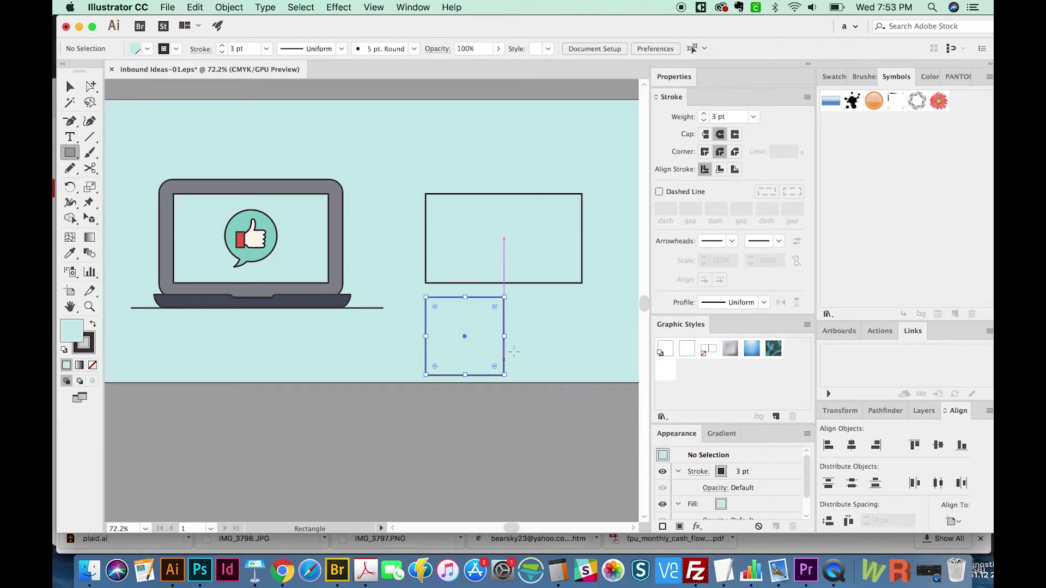
{"action": "left_click_drag", "start_coordinate": [492, 352], "coordinate": [504, 375]}
{"action": "scroll", "coordinate": [439, 327], "scroll_direction": "right", "scroll_amount": 5}
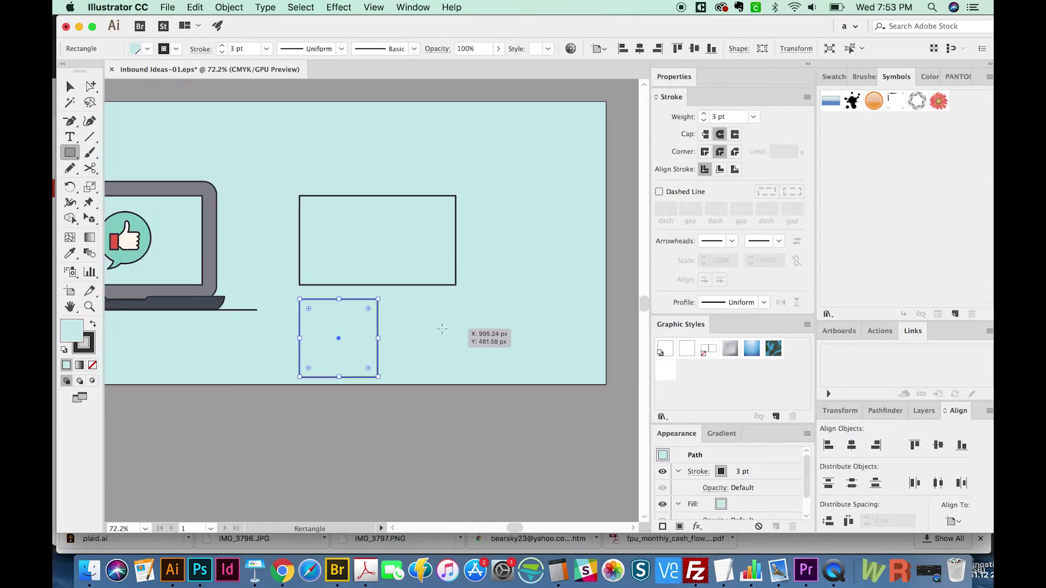
{"action": "left_click_drag", "start_coordinate": [435, 327], "coordinate": [453, 350]}
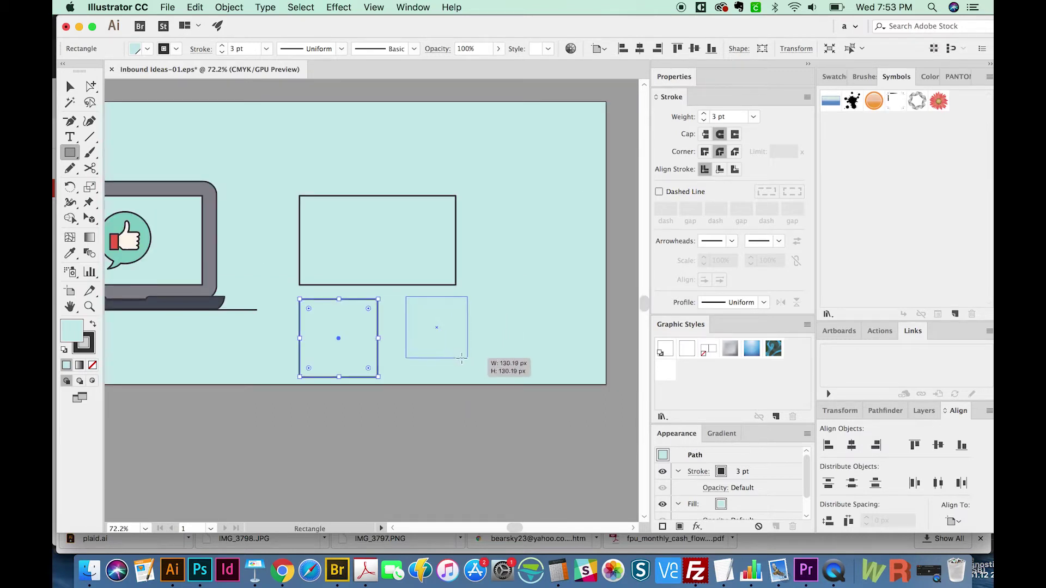
{"action": "left_click_drag", "start_coordinate": [453, 350], "coordinate": [474, 365]}
{"action": "scroll", "coordinate": [459, 382], "scroll_direction": "left", "scroll_amount": 2}
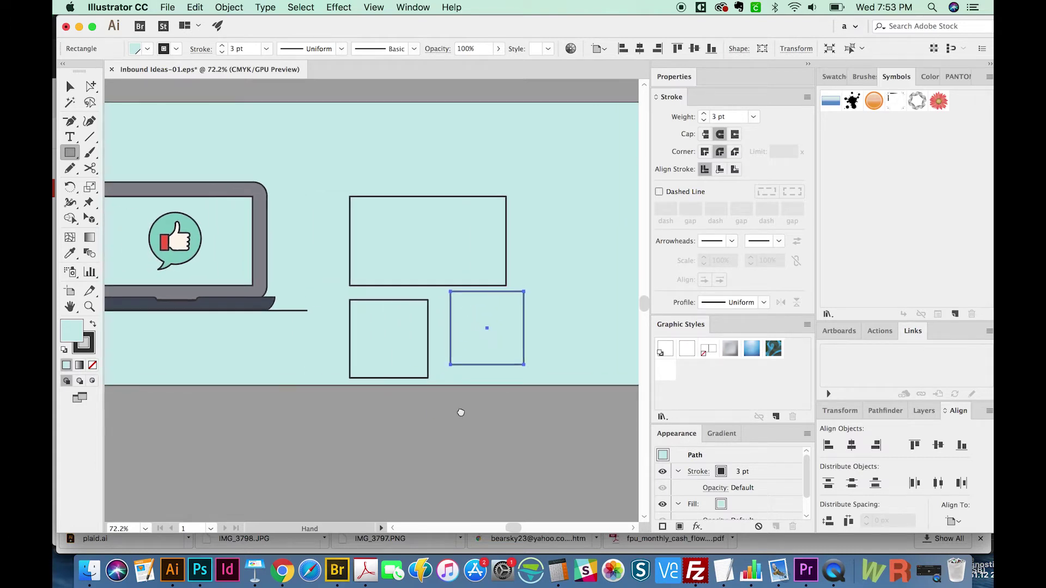
Step: Marquee-select both trial squares and delete them
{"action": "key", "text": "v"}
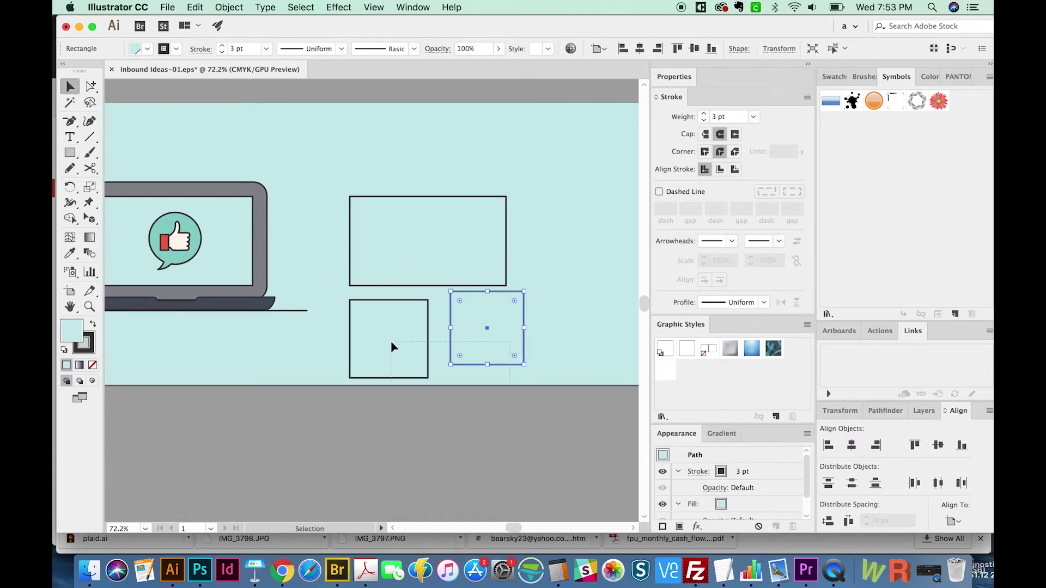
{"action": "left_click", "coordinate": [390, 341], "text": "shift"}
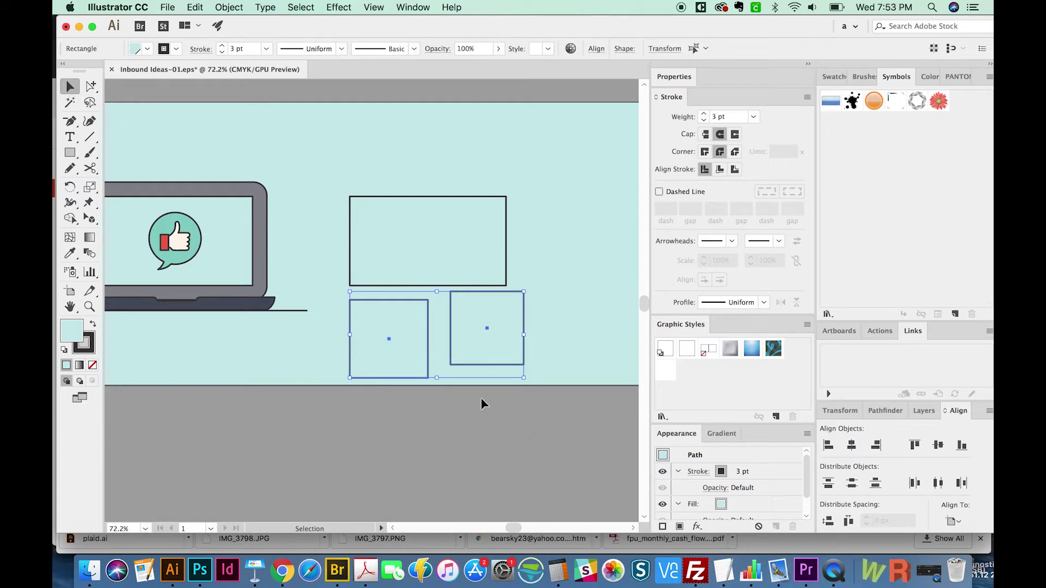
{"action": "left_click_drag", "start_coordinate": [531, 435], "coordinate": [385, 344]}
{"action": "key", "text": "Delete"}
{"action": "left_click_drag", "start_coordinate": [364, 176], "coordinate": [413, 195]}
{"action": "left_click", "coordinate": [311, 209]}
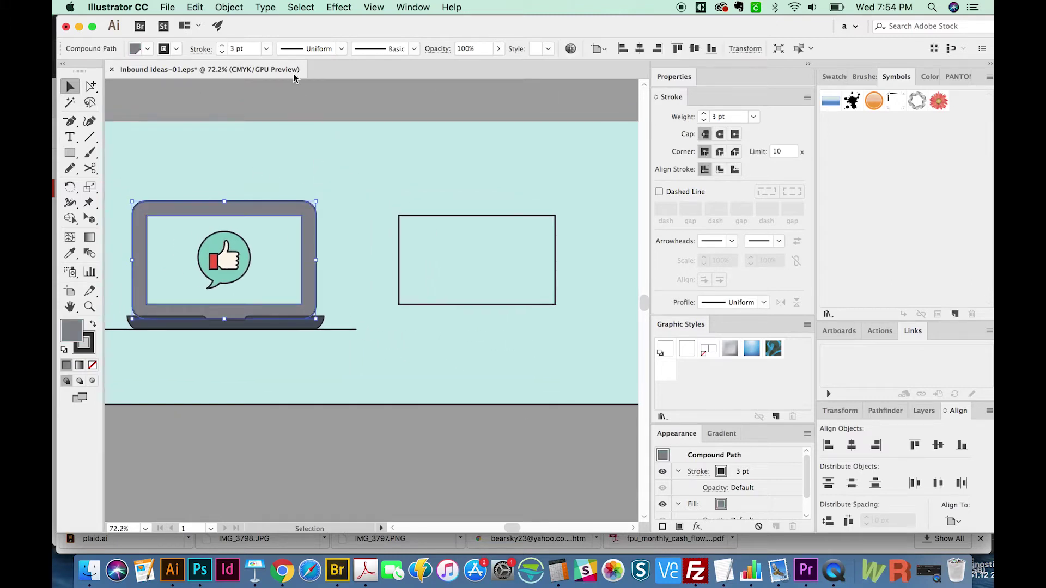
Step: Draw a rounded rectangle around the screen outline, adjusting its corner radius
{"action": "left_click", "coordinate": [69, 154]}
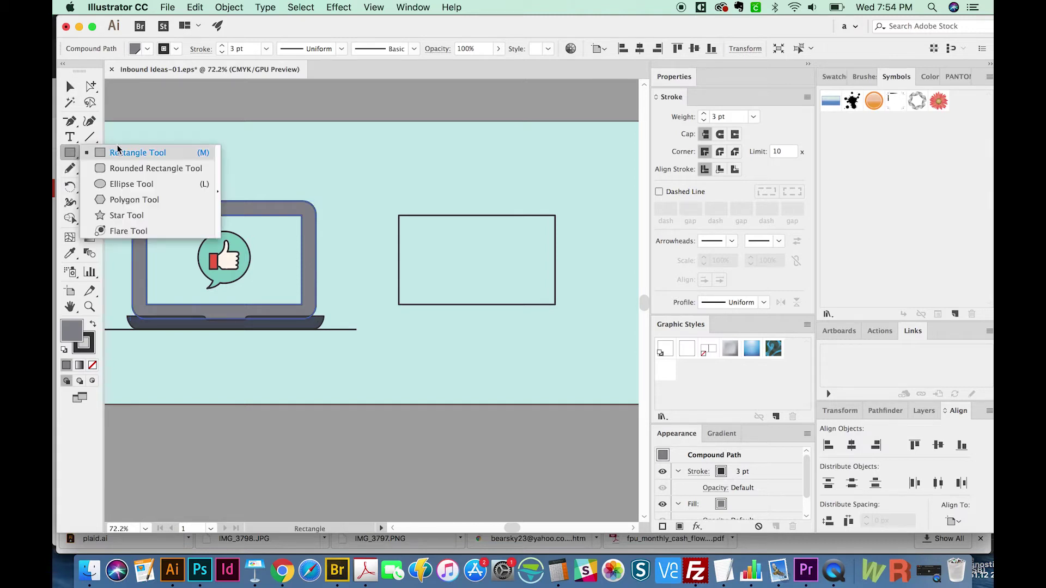
{"action": "left_click", "coordinate": [145, 168]}
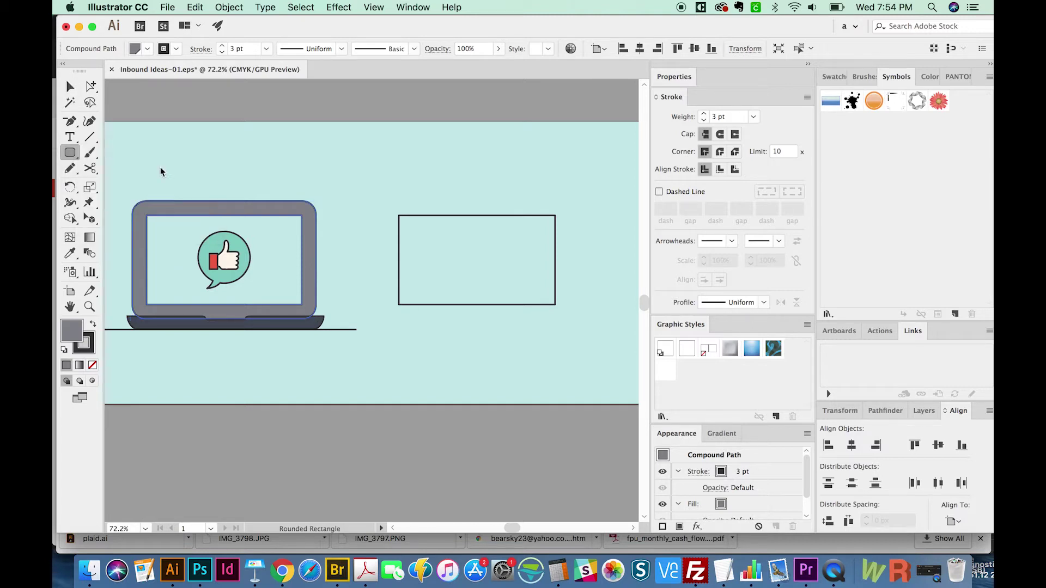
{"action": "left_click_drag", "start_coordinate": [387, 202], "coordinate": [570, 319]}
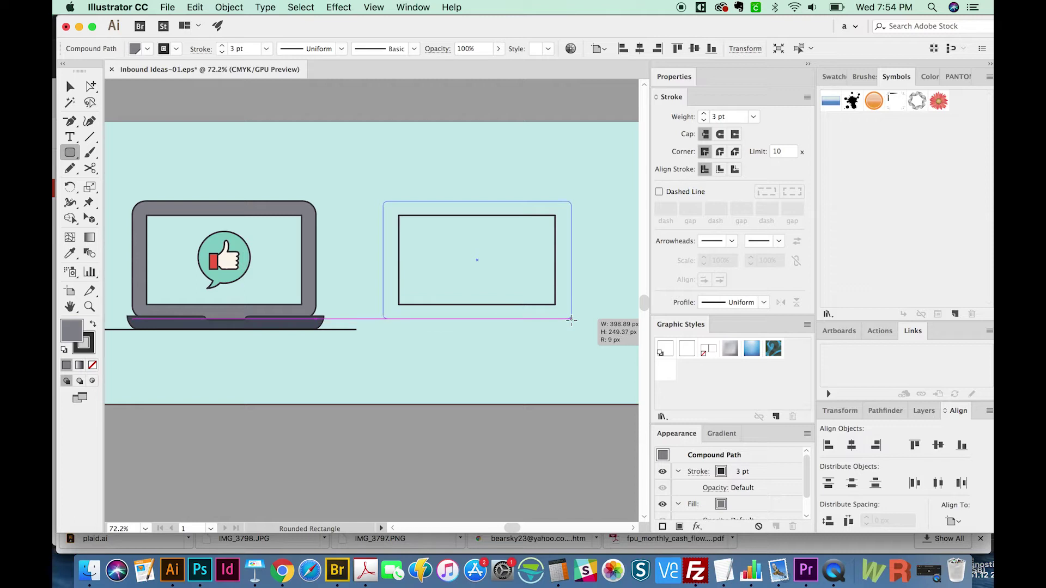
{"action": "key", "text": "Down"}
{"action": "key", "text": "Down"}
{"action": "key", "text": "Down"}
{"action": "key", "text": "Up"}
{"action": "key", "text": "Up"}
{"action": "key", "text": "Up"}
Step: Finish the rounded rectangle slightly larger than the screen and set fill and stroke to None
{"action": "key", "text": "Down"}
{"action": "key", "text": "Down"}
{"action": "key", "text": "Down"}
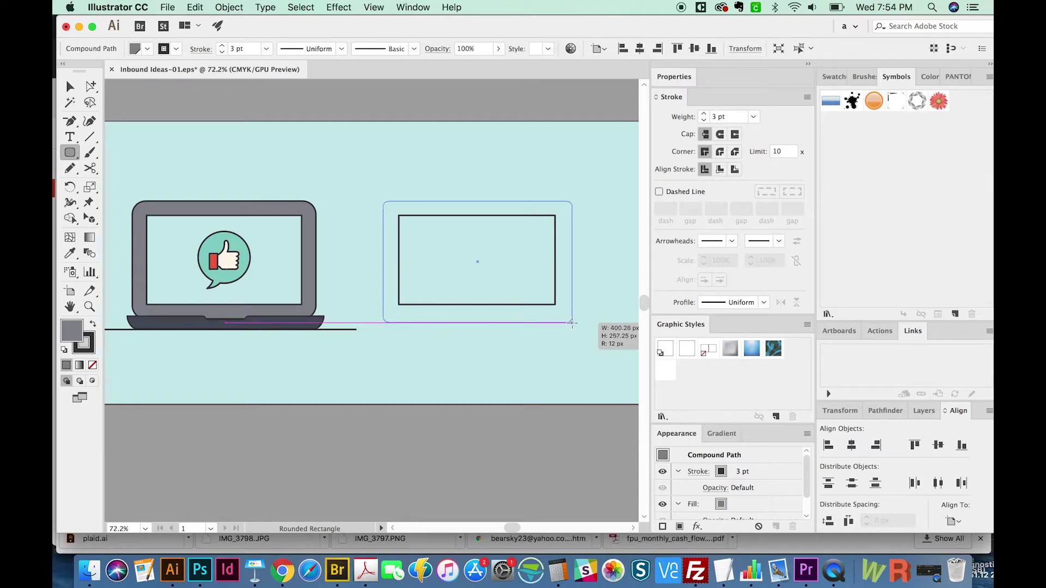
{"action": "key", "text": "Down"}
{"action": "key", "text": "Down"}
{"action": "key", "text": "Down"}
{"action": "key", "text": "Down"}
{"action": "key", "text": "Down"}
{"action": "key", "text": "Down"}
{"action": "left_click_drag", "start_coordinate": [570, 319], "coordinate": [570, 319]}
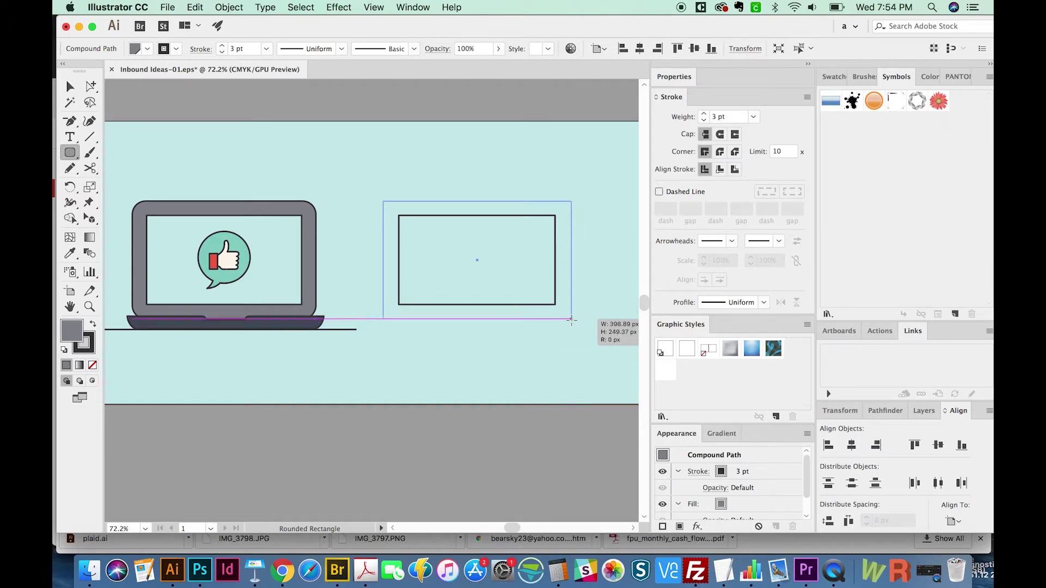
{"action": "key", "text": "Up"}
{"action": "key", "text": "Up"}
{"action": "key", "text": "Up"}
{"action": "key", "text": "Up"}
{"action": "key", "text": "Up"}
{"action": "key", "text": "Up"}
{"action": "key", "text": "Up"}
{"action": "key", "text": "Up"}
{"action": "key", "text": "Up"}
{"action": "left_click_drag", "start_coordinate": [571, 319], "coordinate": [571, 319]}
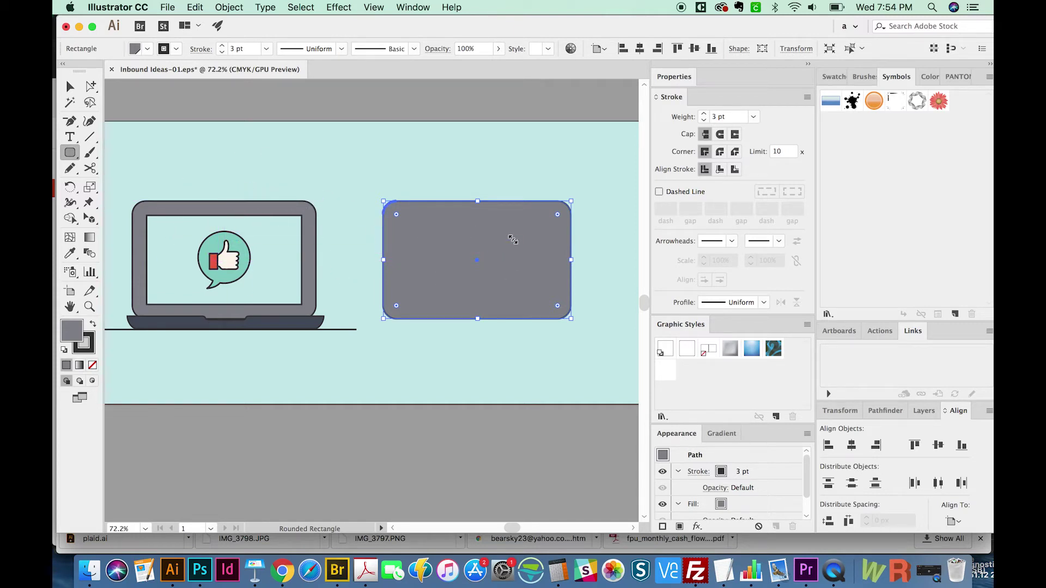
{"action": "key", "text": "slash"}
Step: Fill the rounded laptop body with light gray #989fa3
{"action": "key", "text": "x"}
{"action": "key", "text": "slash"}
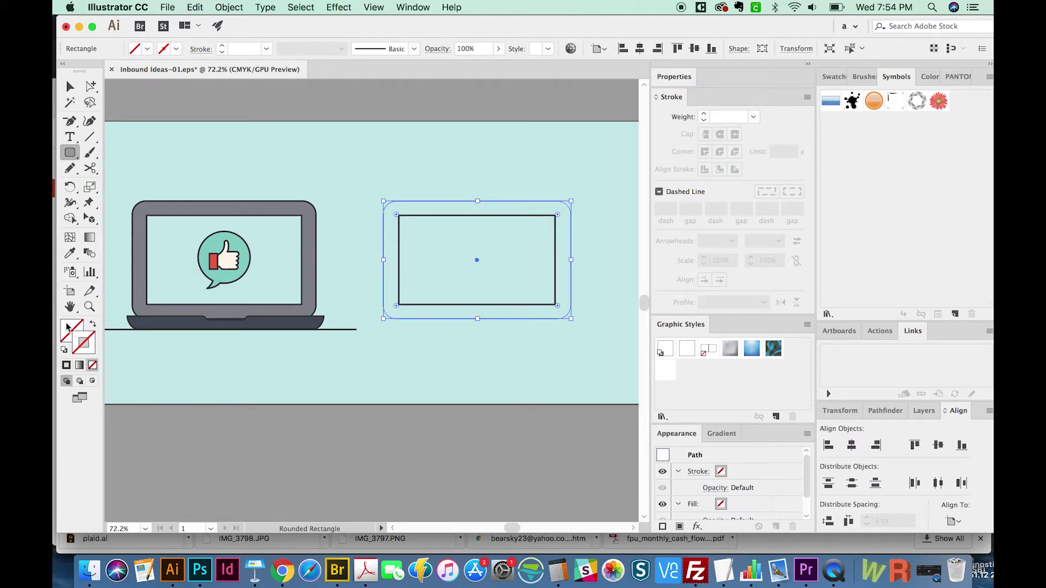
{"action": "left_click", "coordinate": [83, 343]}
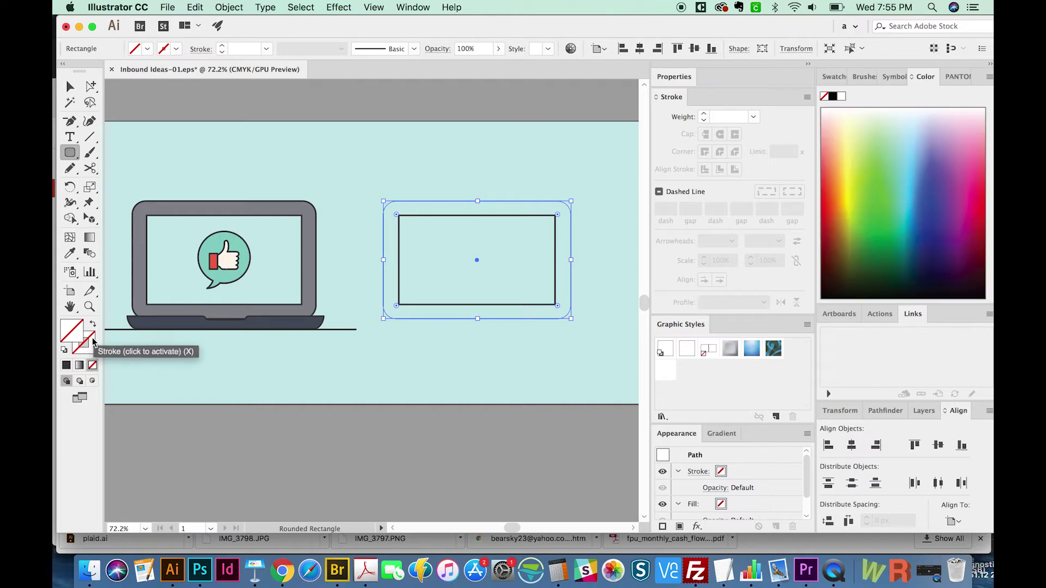
{"action": "left_click", "coordinate": [72, 333]}
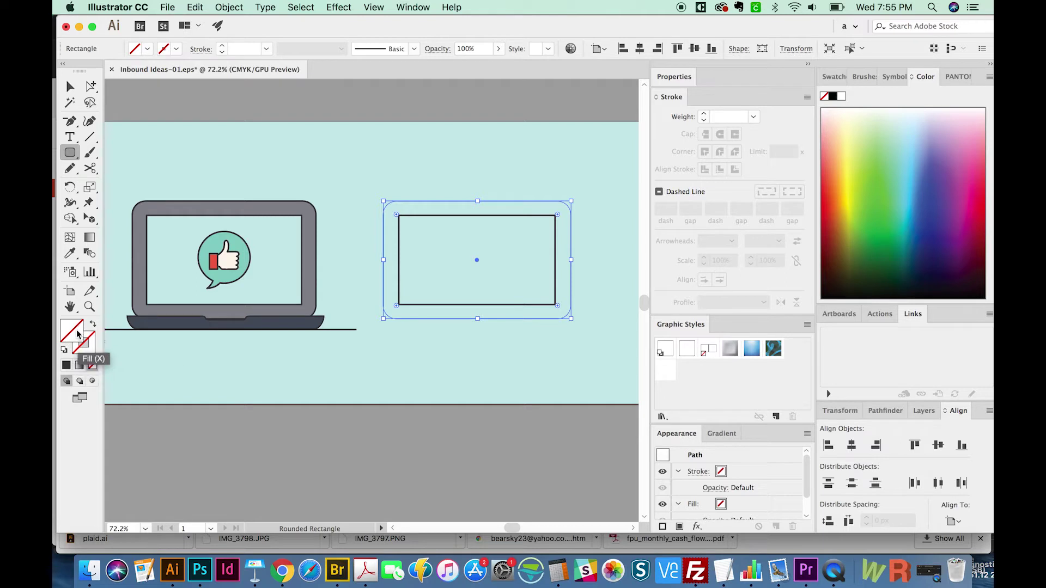
{"action": "double_click", "coordinate": [74, 333]}
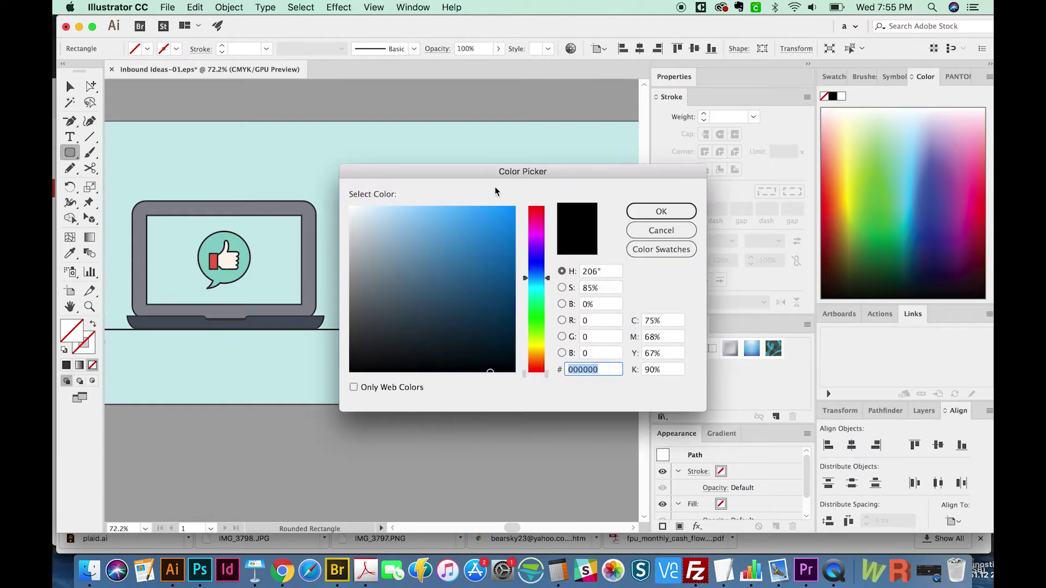
{"action": "left_click_drag", "start_coordinate": [509, 169], "coordinate": [720, 106]}
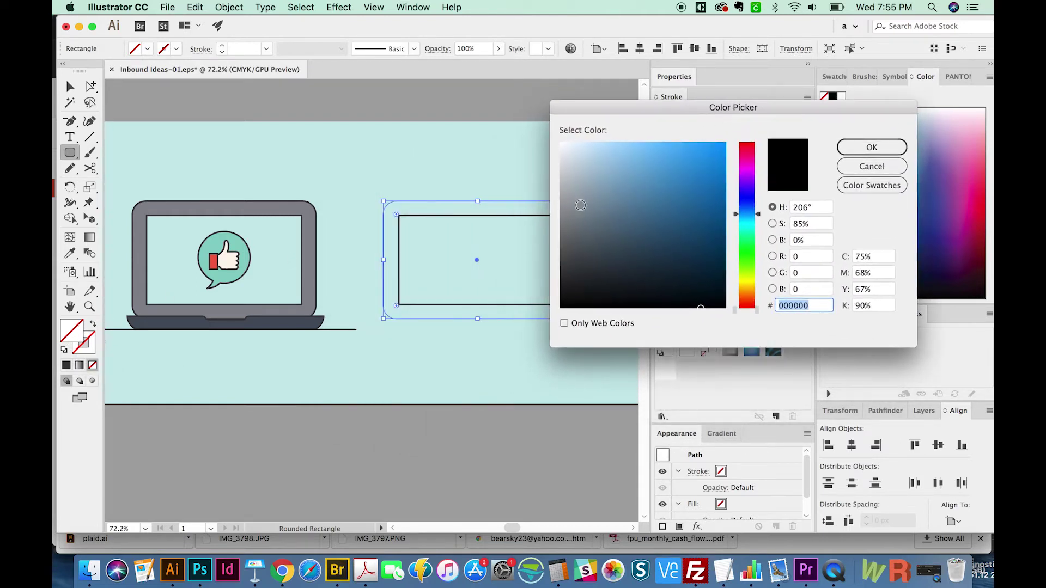
{"action": "left_click", "coordinate": [575, 196]}
{"action": "left_click", "coordinate": [569, 214]}
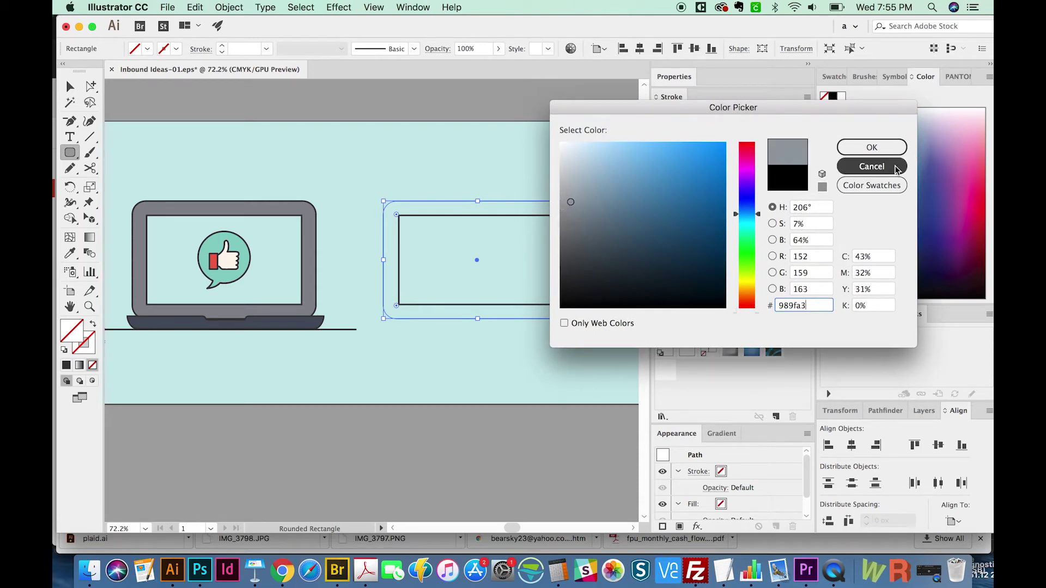
{"action": "left_click", "coordinate": [871, 147]}
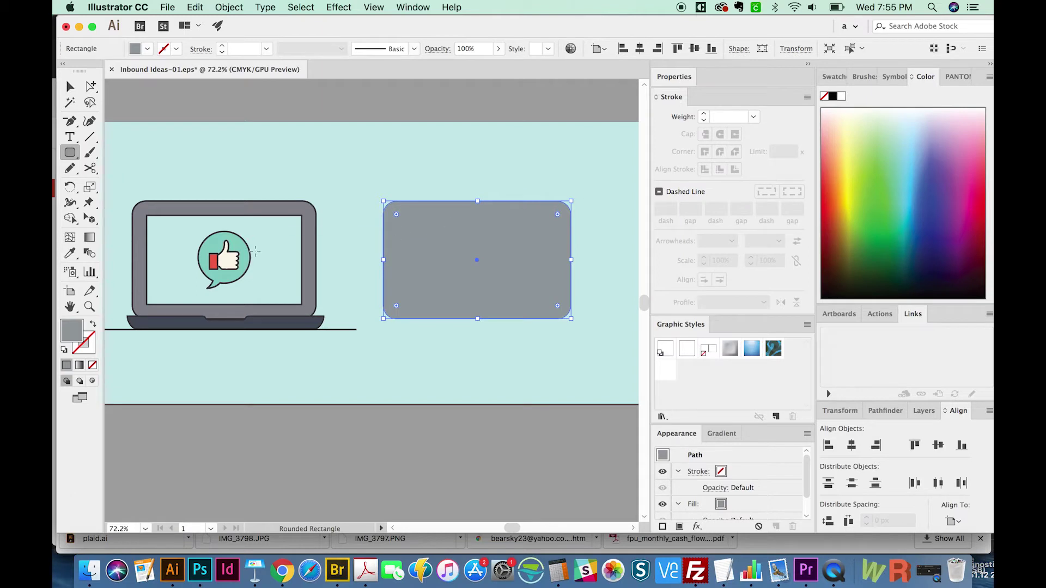
Step: Give the laptop body a near-black outline
{"action": "key", "text": "x"}
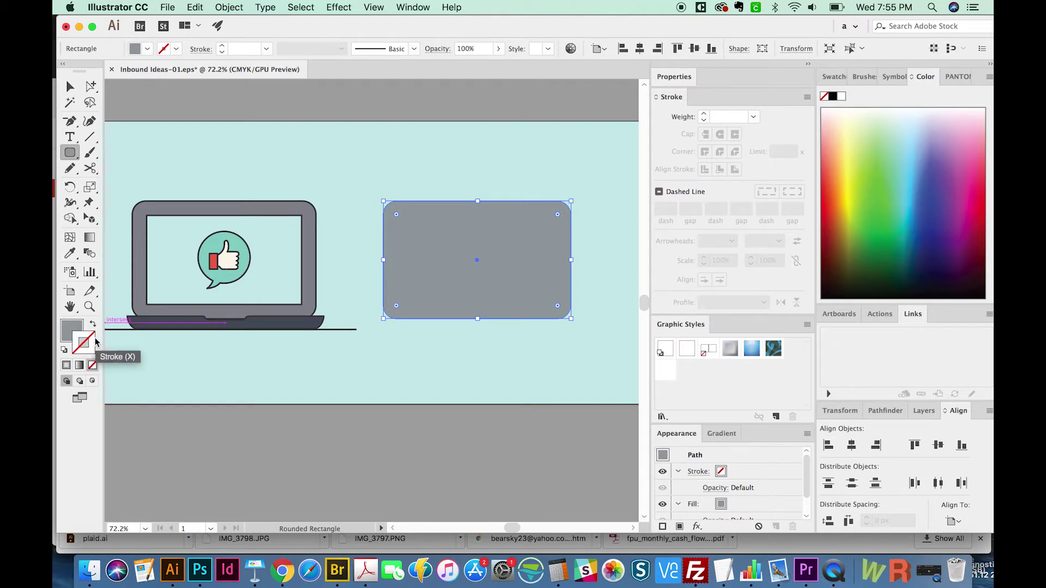
{"action": "double_click", "coordinate": [80, 347]}
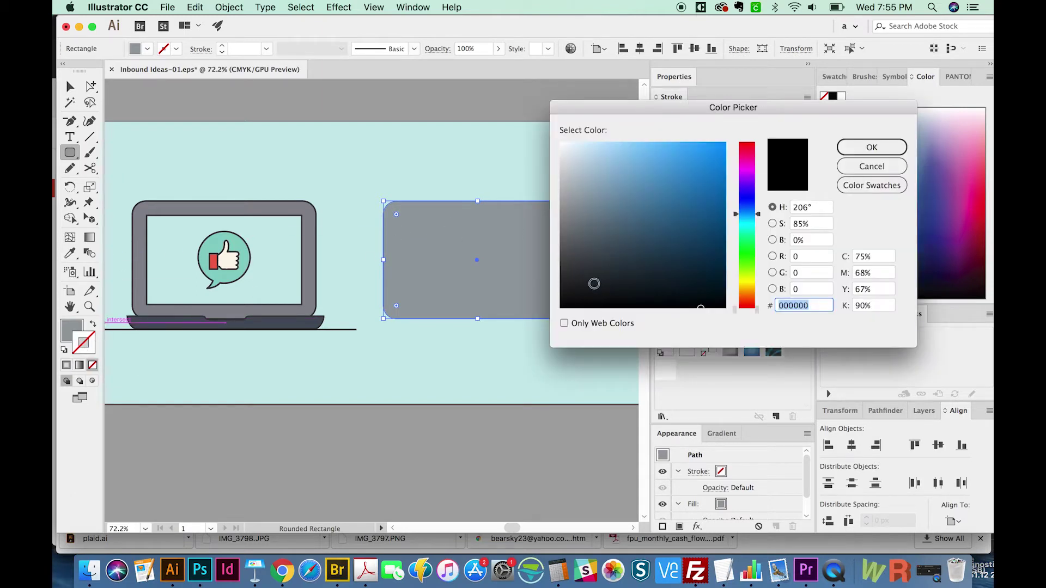
{"action": "left_click", "coordinate": [571, 289]}
{"action": "left_click", "coordinate": [871, 147]}
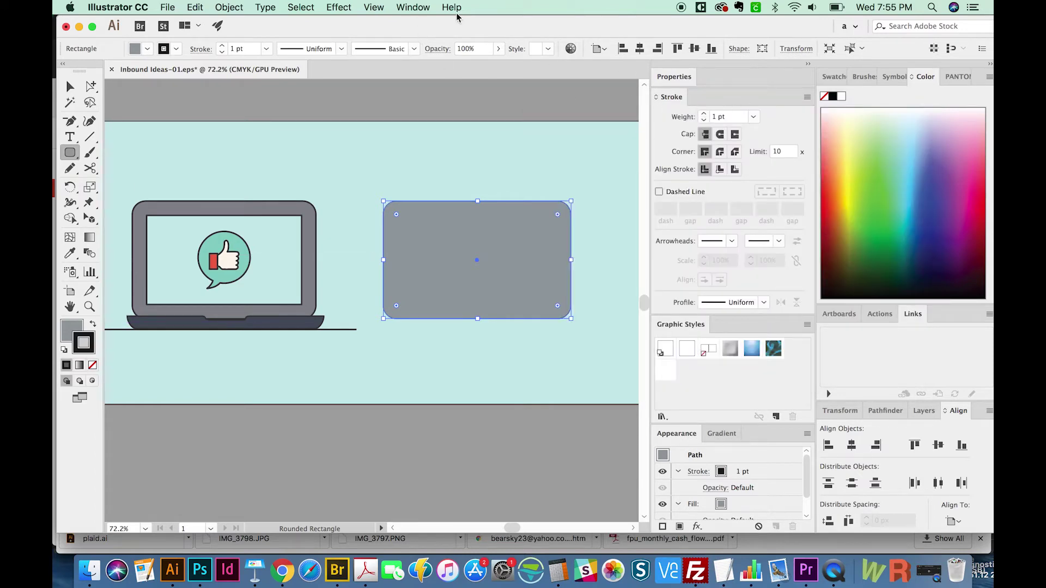
Step: Give the gray body a 3 pt outline and get ready to draw the inner screen rectangle
{"action": "left_click", "coordinate": [413, 7]}
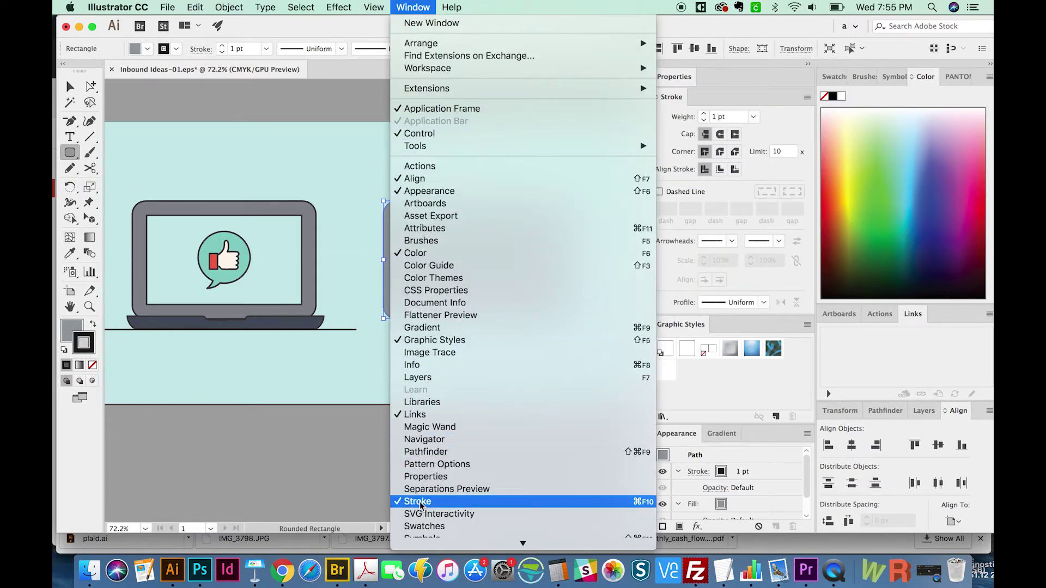
{"action": "left_click", "coordinate": [672, 98]}
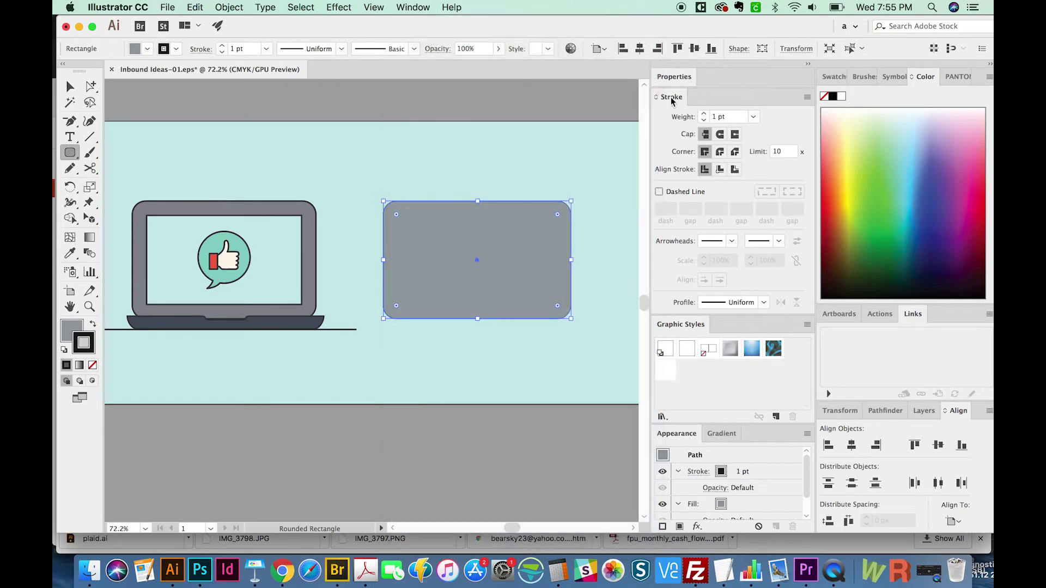
{"action": "left_click", "coordinate": [704, 113]}
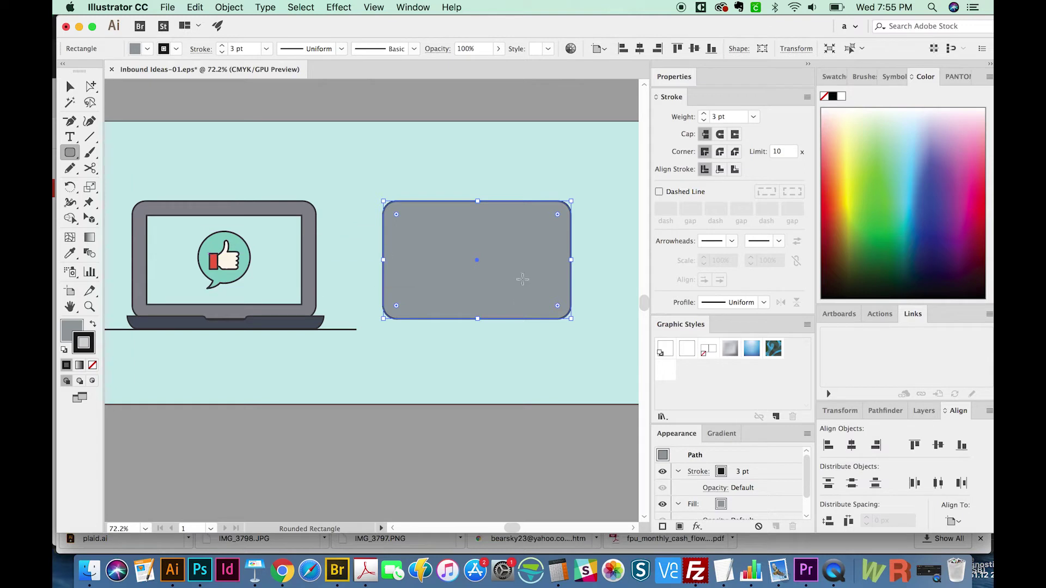
{"action": "key", "text": "super"}
{"action": "key", "text": "super+bracketleft"}
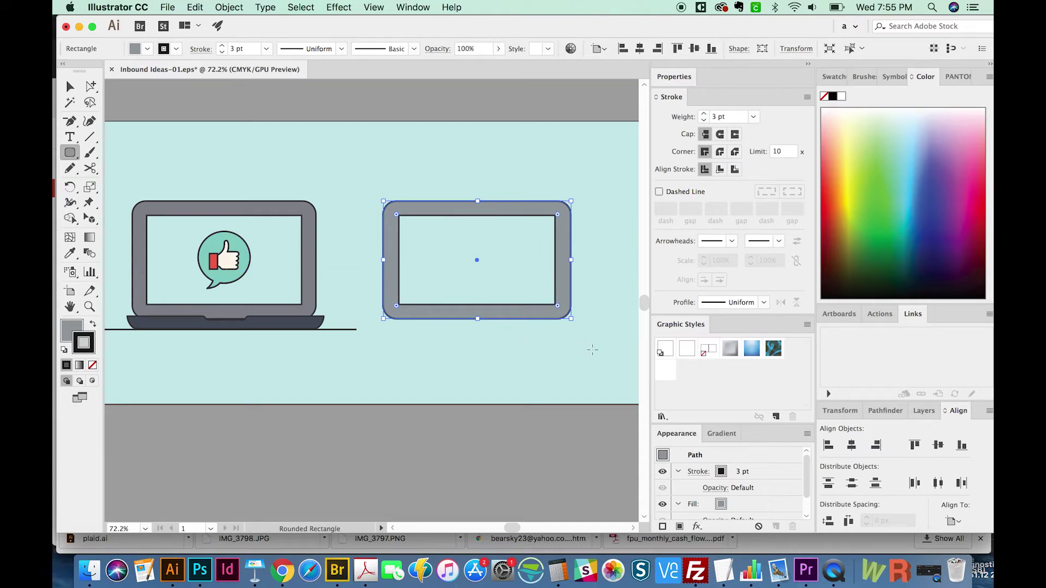
{"action": "key", "text": "v"}
{"action": "left_click_drag", "start_coordinate": [443, 332], "coordinate": [430, 336]}
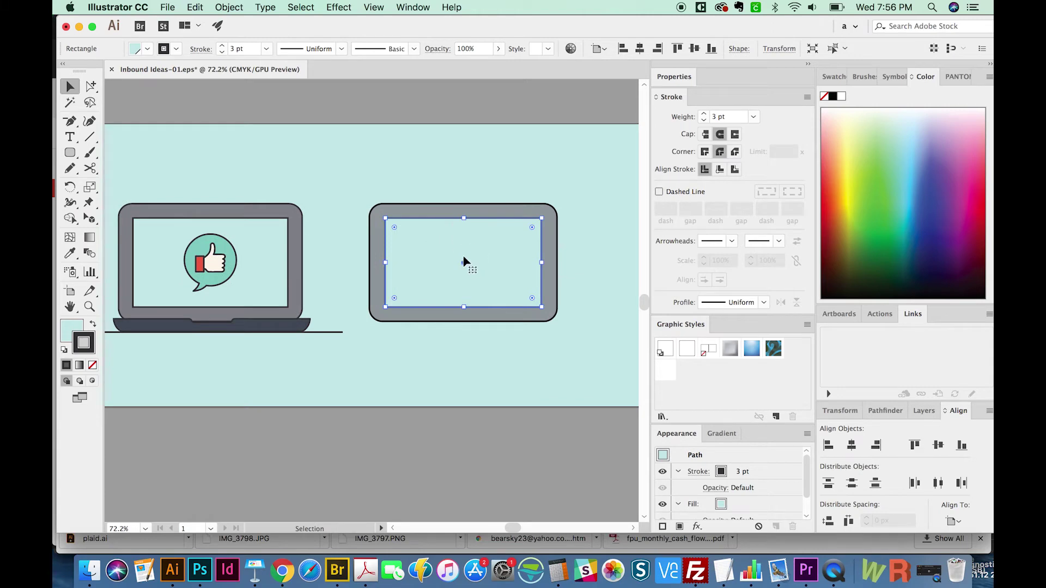
Step: Select the inner screen rectangle, fill it with solid teal, then deselect
{"action": "left_click", "coordinate": [532, 198]}
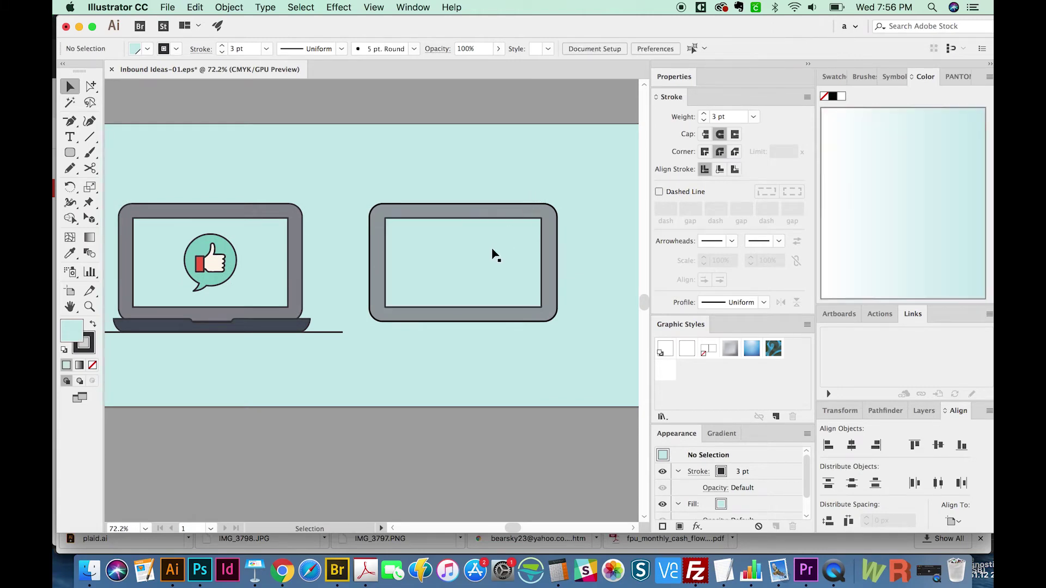
{"action": "left_click", "coordinate": [422, 222]}
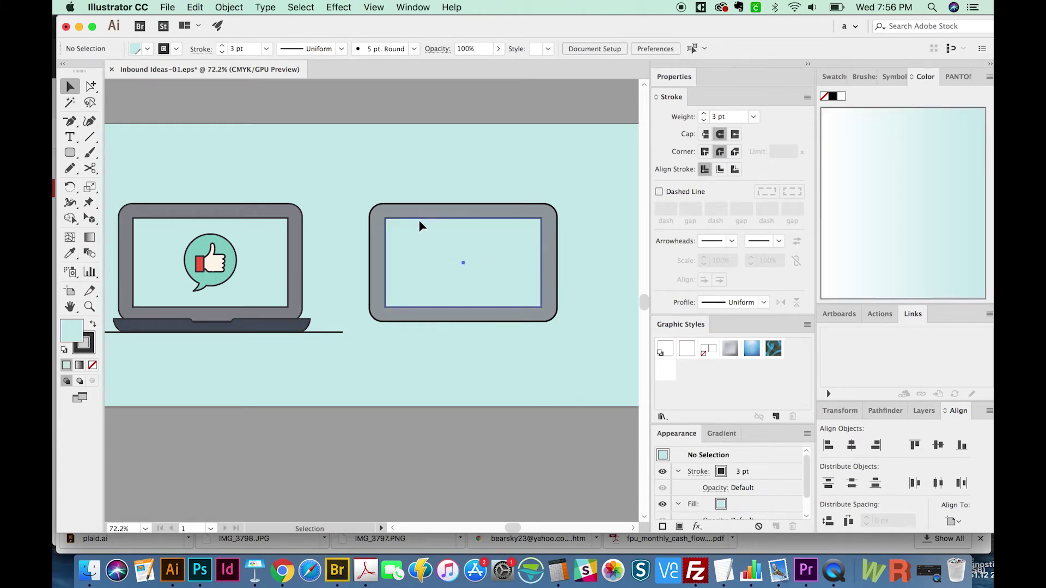
{"action": "double_click", "coordinate": [74, 335]}
{"action": "key", "text": "Return"}
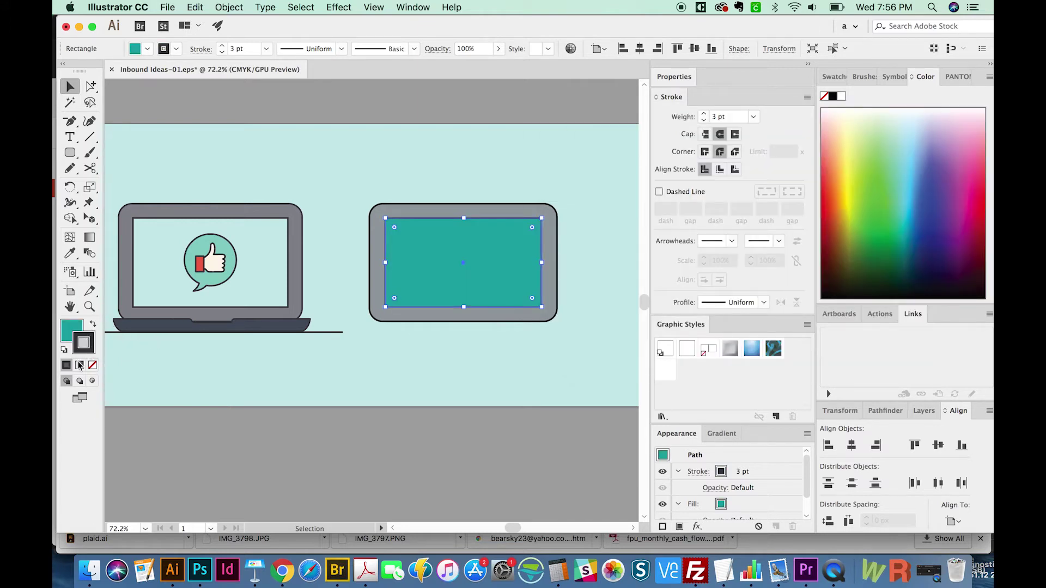
{"action": "double_click", "coordinate": [80, 350]}
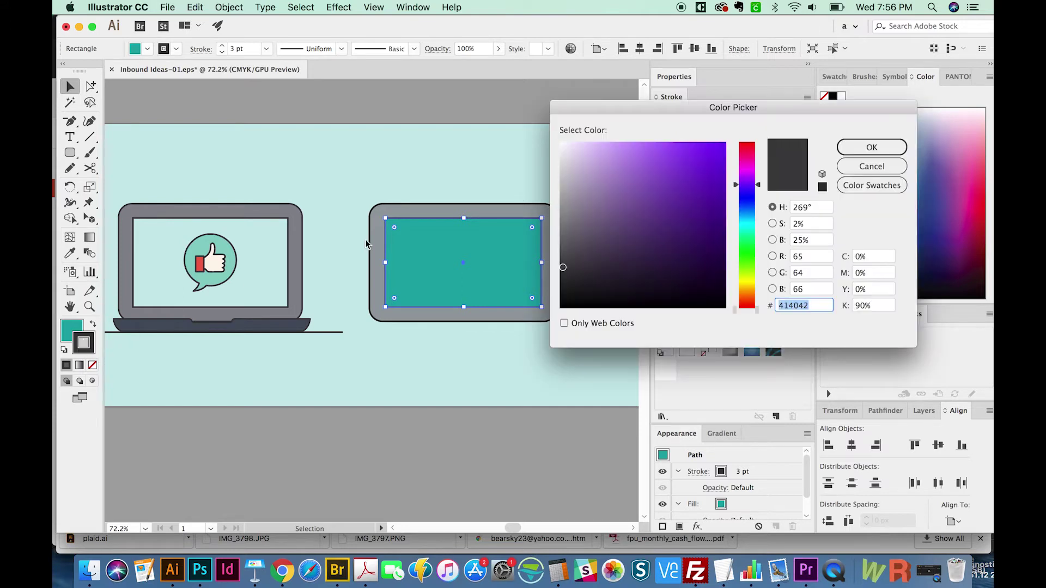
{"action": "key", "text": "Return"}
{"action": "key", "text": "super+shift+a"}
{"action": "scroll", "coordinate": [390, 329], "scroll_direction": "down", "scroll_amount": 2}
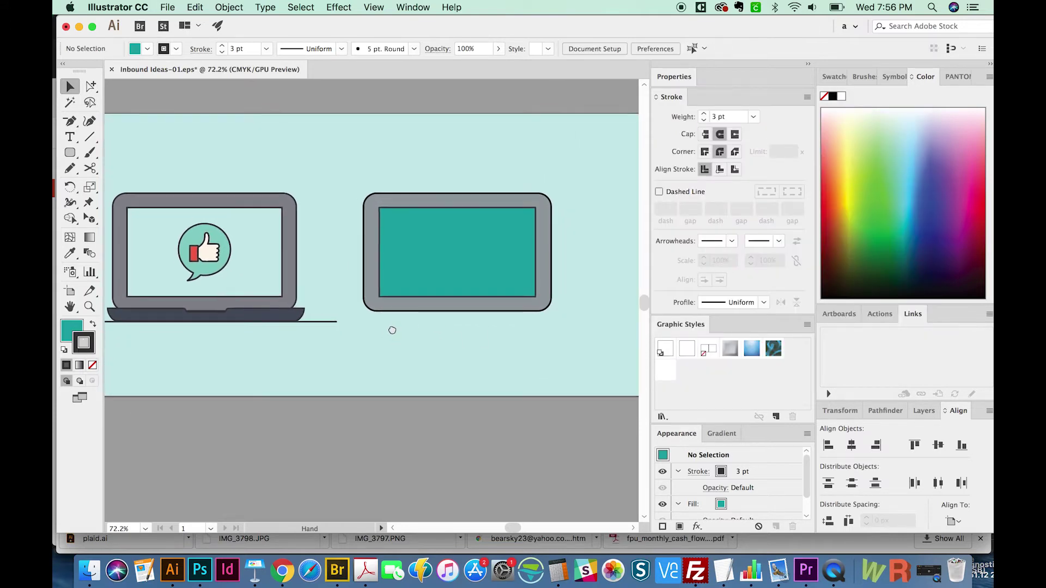
{"action": "scroll", "coordinate": [457, 351], "scroll_direction": "down", "scroll_amount": 1}
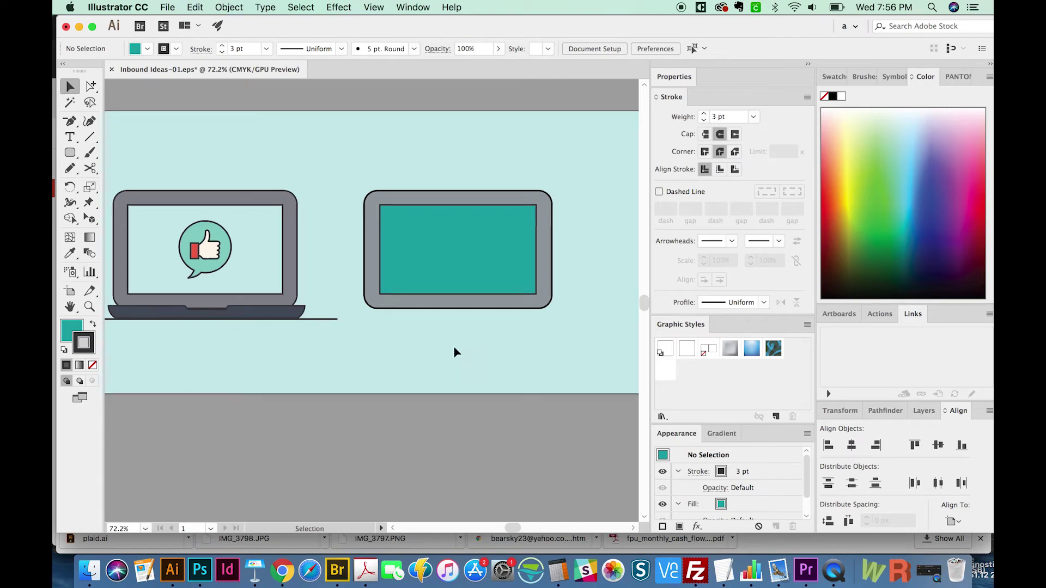
Step: Draw a thin teal base rectangle under the laptop body and select its bottom corner anchors
{"action": "key", "text": "m"}
{"action": "left_click_drag", "start_coordinate": [560, 309], "coordinate": [360, 323]}
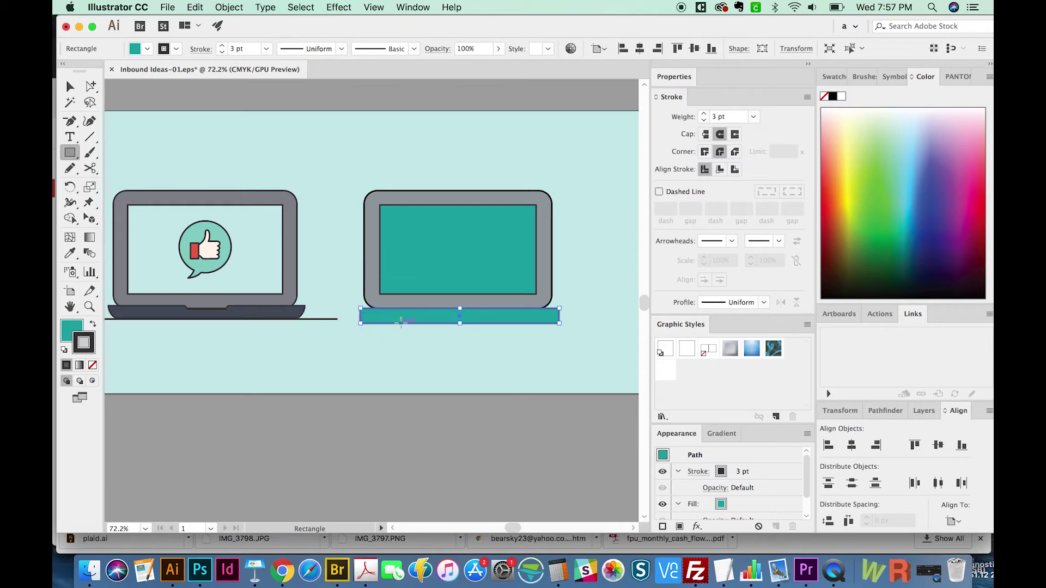
{"action": "key", "text": "a"}
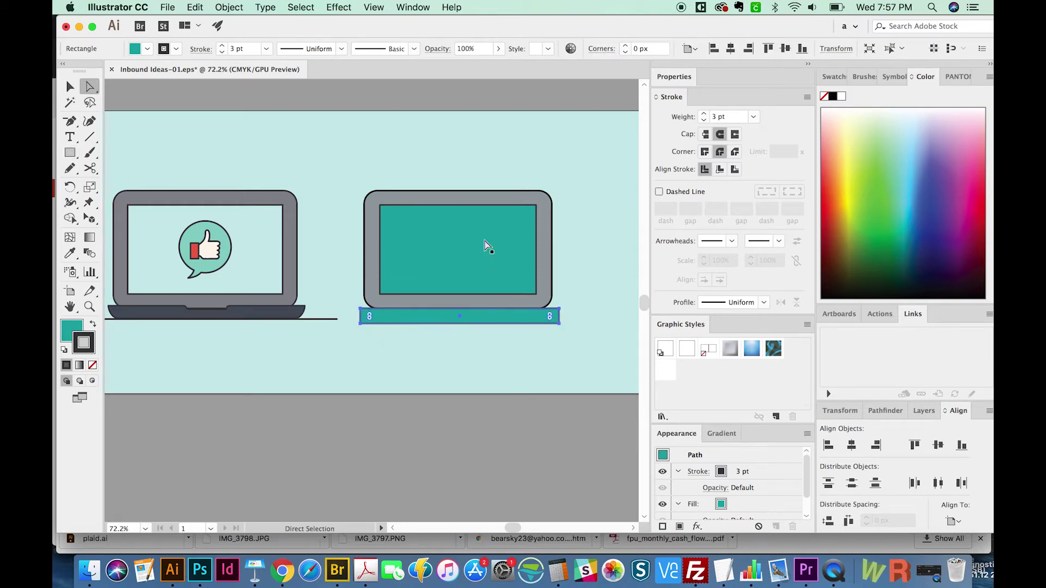
{"action": "left_click", "coordinate": [374, 418]}
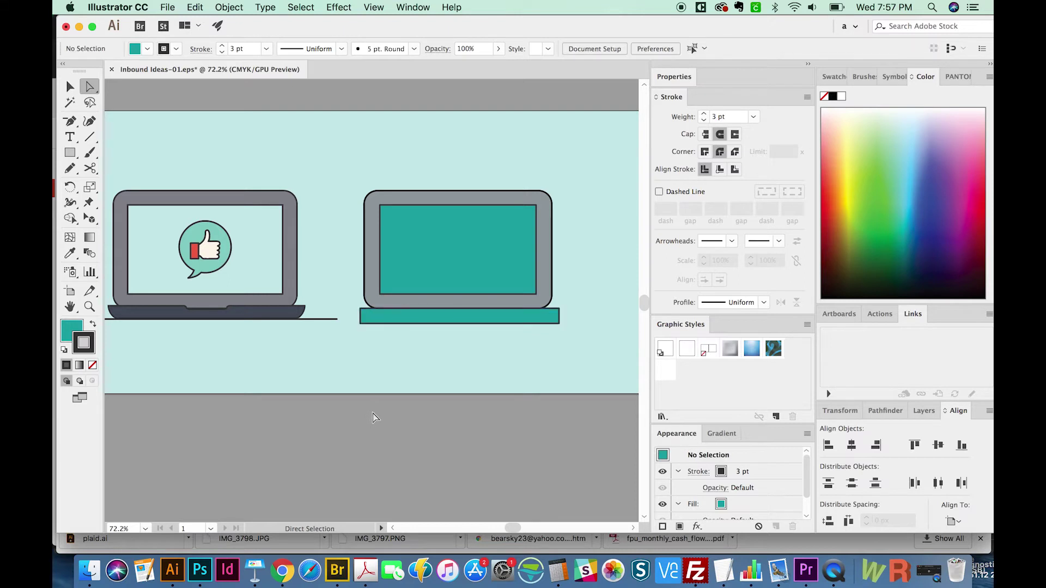
{"action": "left_click", "coordinate": [360, 323]}
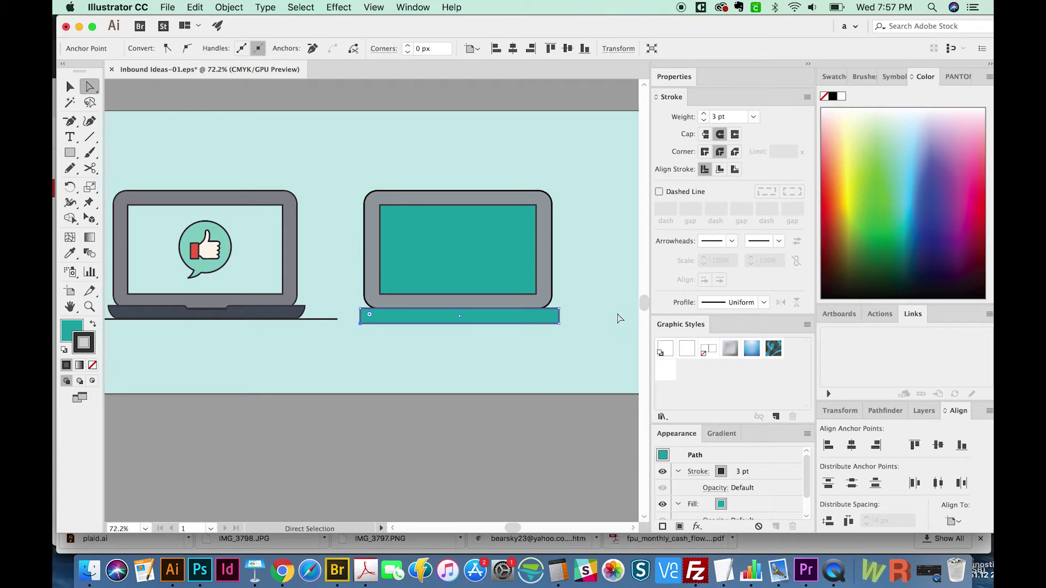
{"action": "left_click", "coordinate": [560, 323], "text": "shift"}
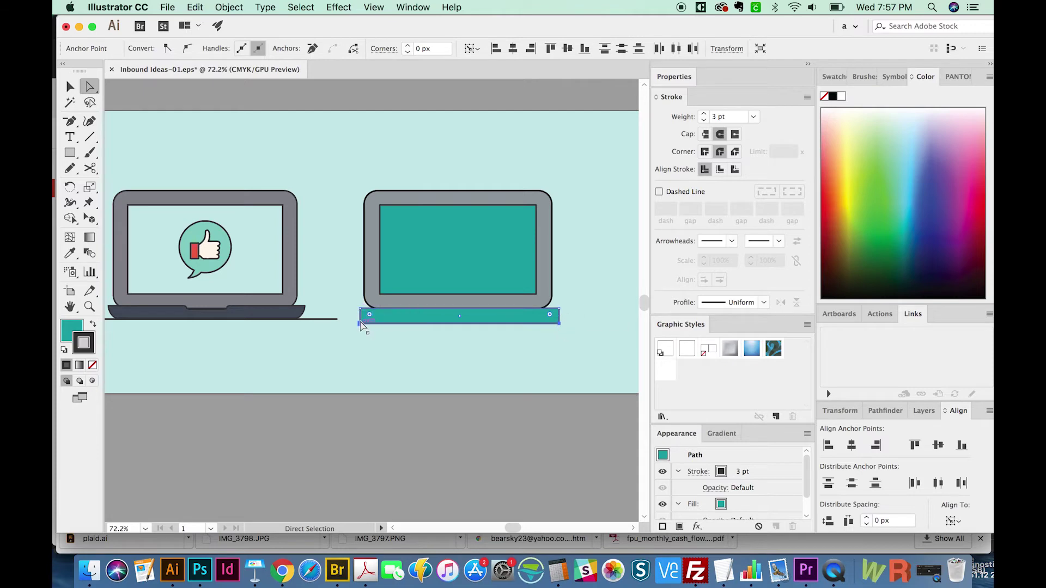
{"action": "left_click", "coordinate": [360, 324], "text": "shift"}
Step: Round the base's bottom corners and marquee-select all parts of the second laptop
{"action": "left_click_drag", "start_coordinate": [370, 317], "coordinate": [380, 327]}
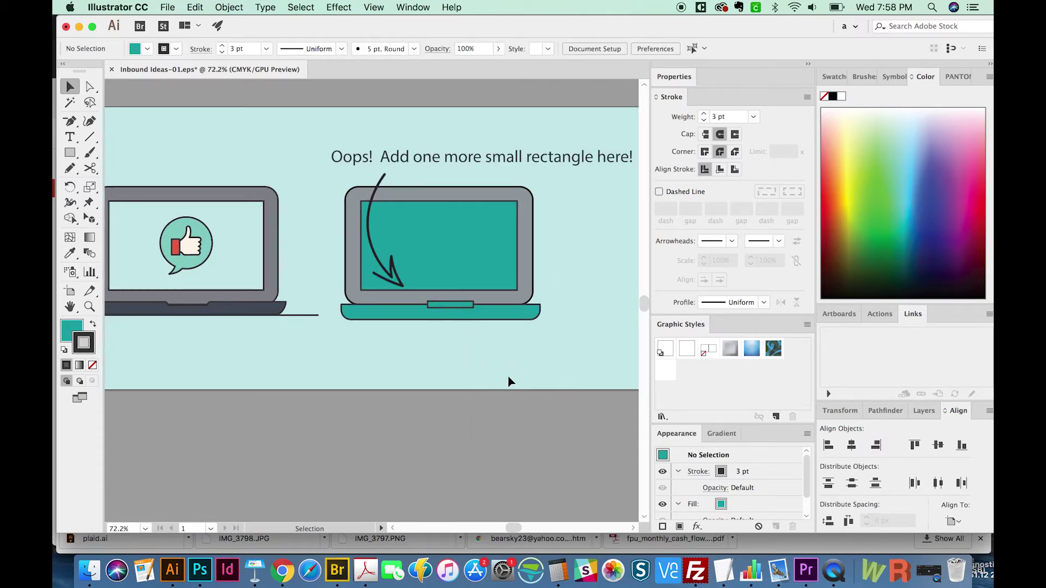
{"action": "left_click_drag", "start_coordinate": [593, 431], "coordinate": [471, 295]}
{"action": "left_click_drag", "start_coordinate": [375, 194], "coordinate": [337, 137]}
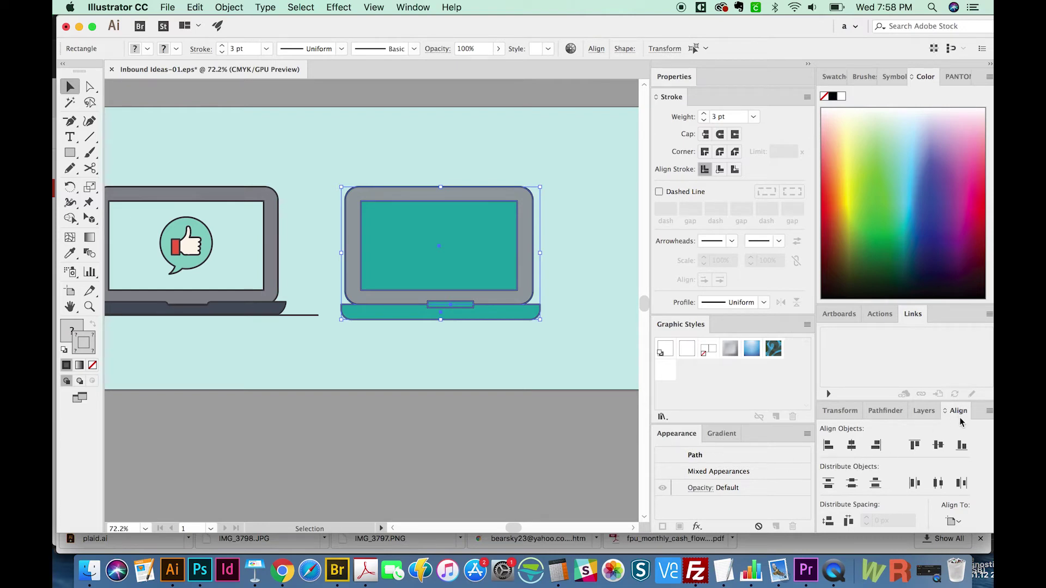
Step: Centre the laptop parts horizontally relative to the selection and move the laptop right of the reference
{"action": "left_click", "coordinate": [412, 8]}
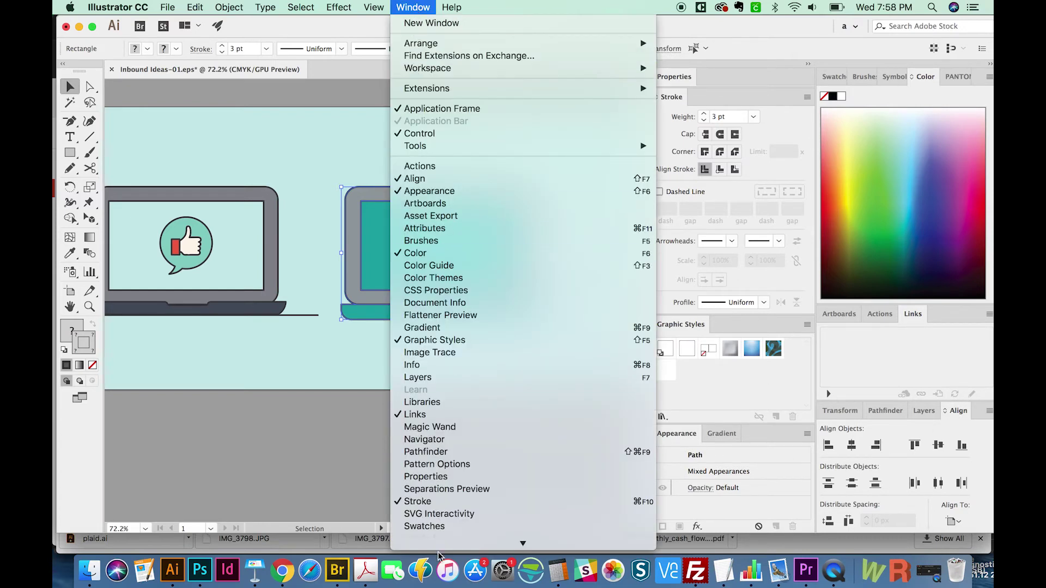
{"action": "scroll", "coordinate": [436, 455], "scroll_direction": "down", "scroll_amount": 3}
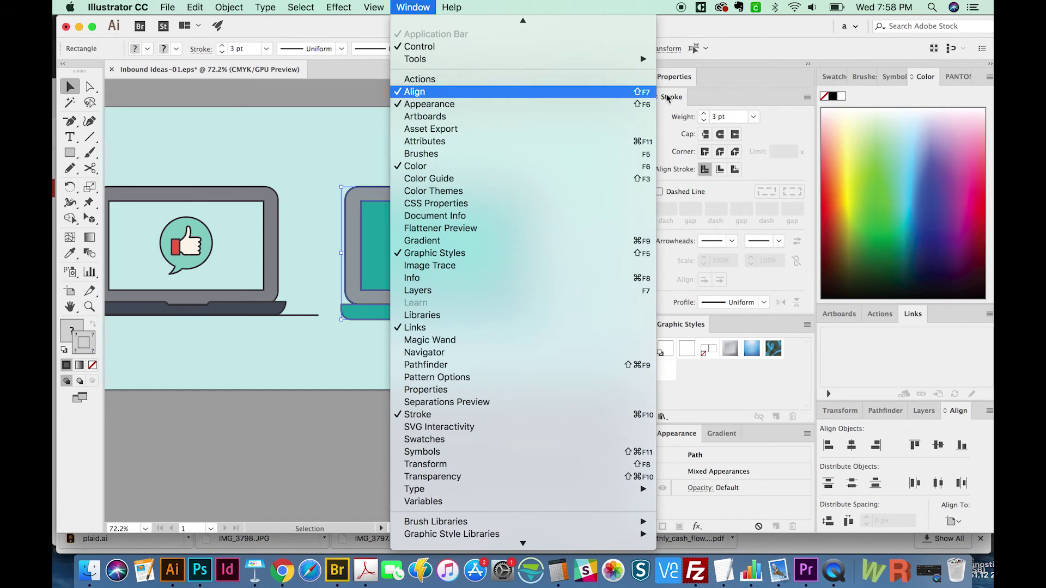
{"action": "left_click", "coordinate": [446, 92]}
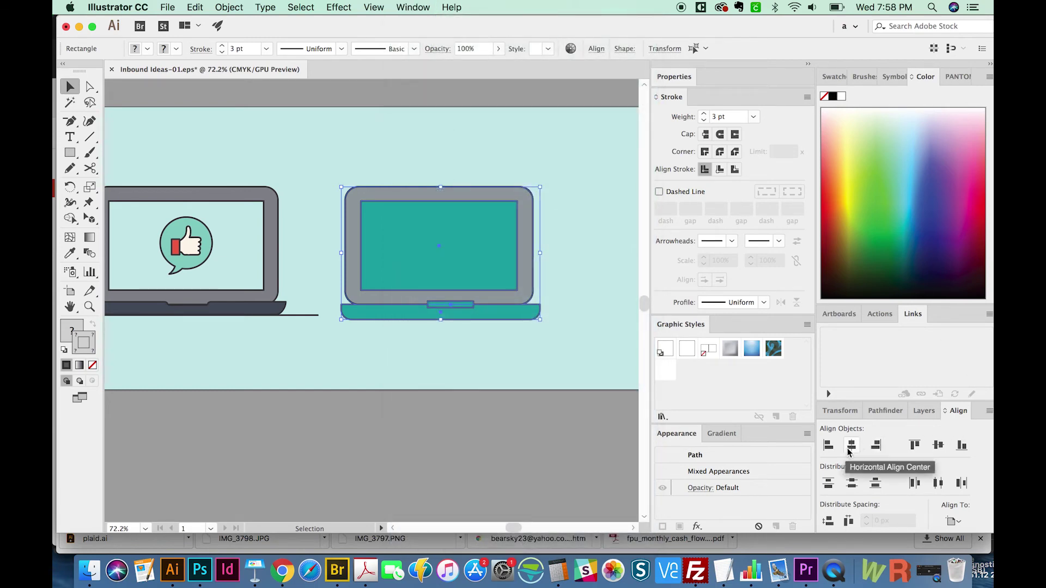
{"action": "left_click", "coordinate": [852, 445]}
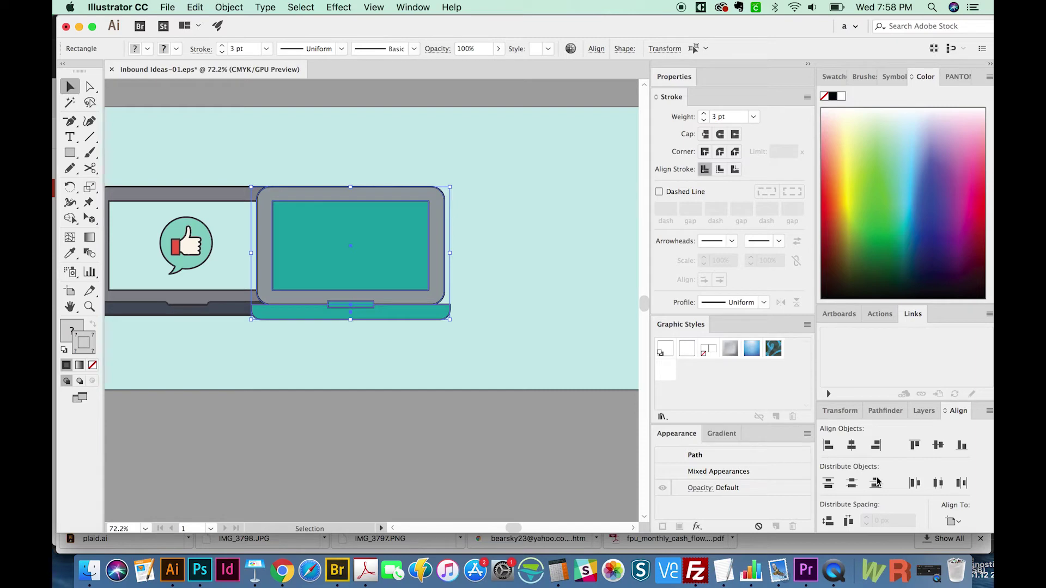
{"action": "left_click", "coordinate": [957, 521]}
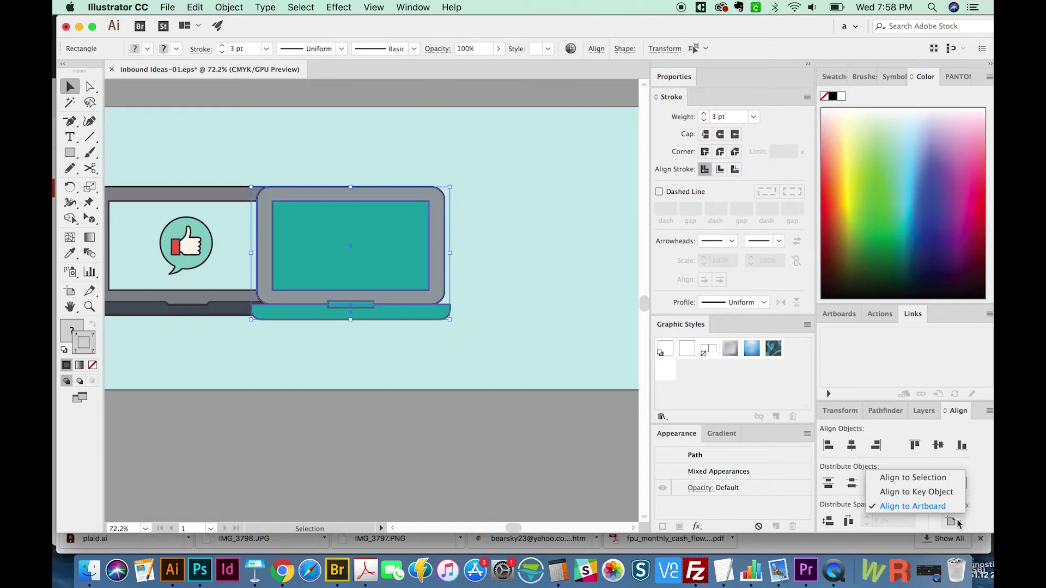
{"action": "left_click", "coordinate": [937, 479]}
{"action": "left_click_drag", "start_coordinate": [368, 274], "coordinate": [509, 273]}
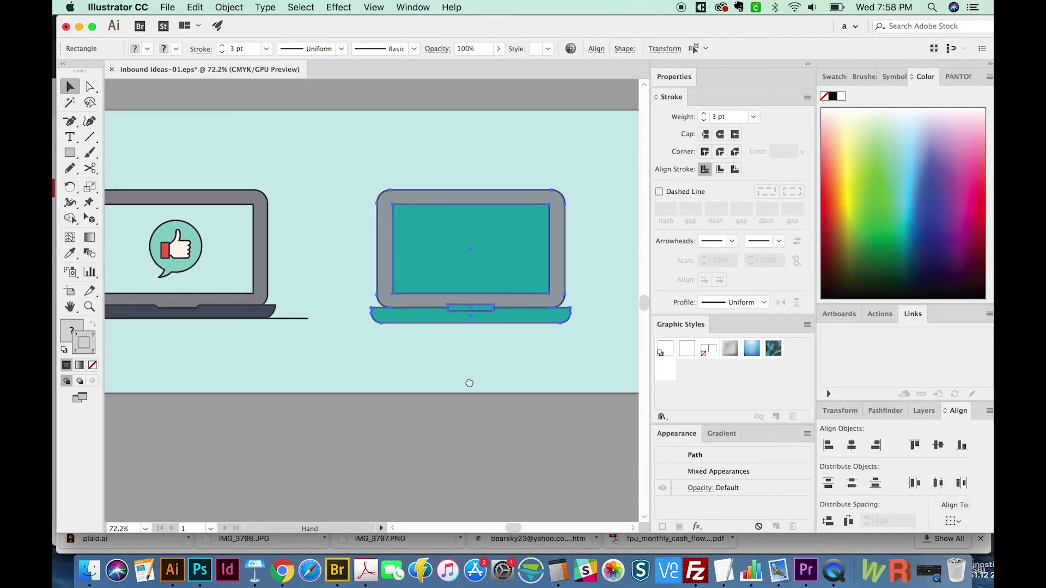
{"action": "left_click_drag", "start_coordinate": [469, 383], "coordinate": [472, 382]}
Step: Cut the notch out of the base's top centre with Pathfinder Minus Front
{"action": "left_click", "coordinate": [490, 419]}
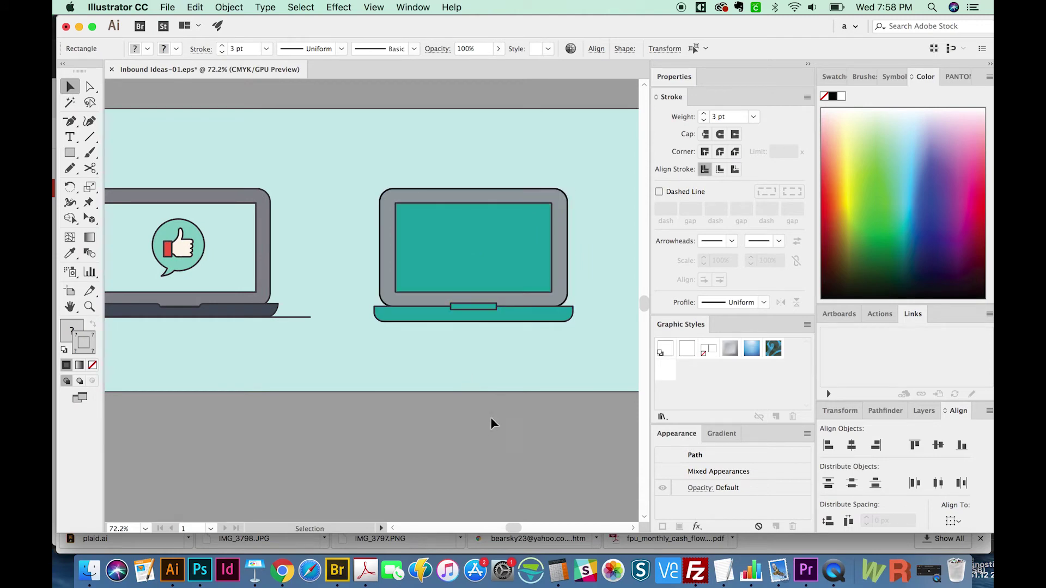
{"action": "left_click", "coordinate": [532, 321]}
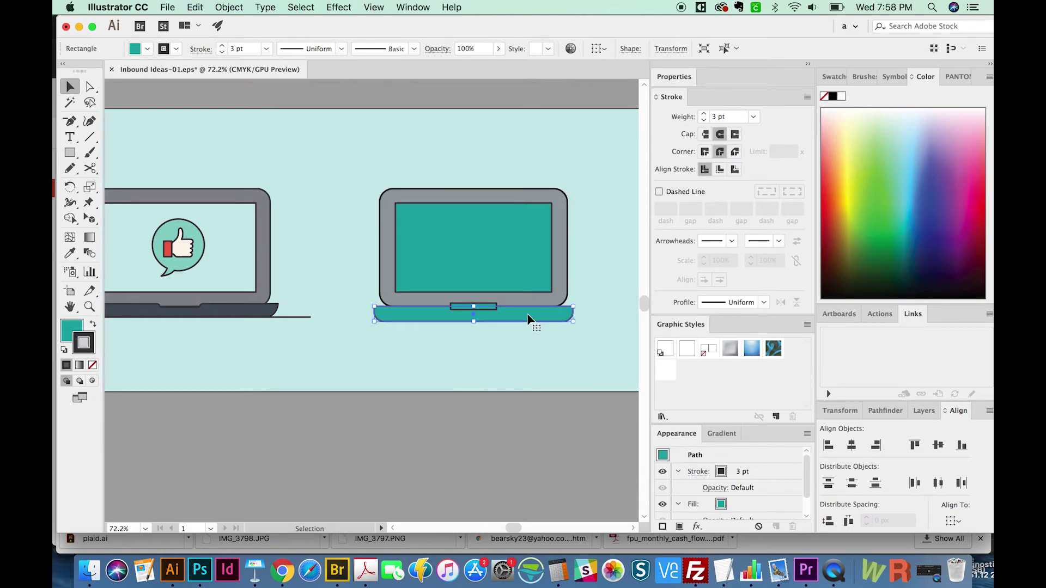
{"action": "left_click", "coordinate": [459, 308], "text": "shift"}
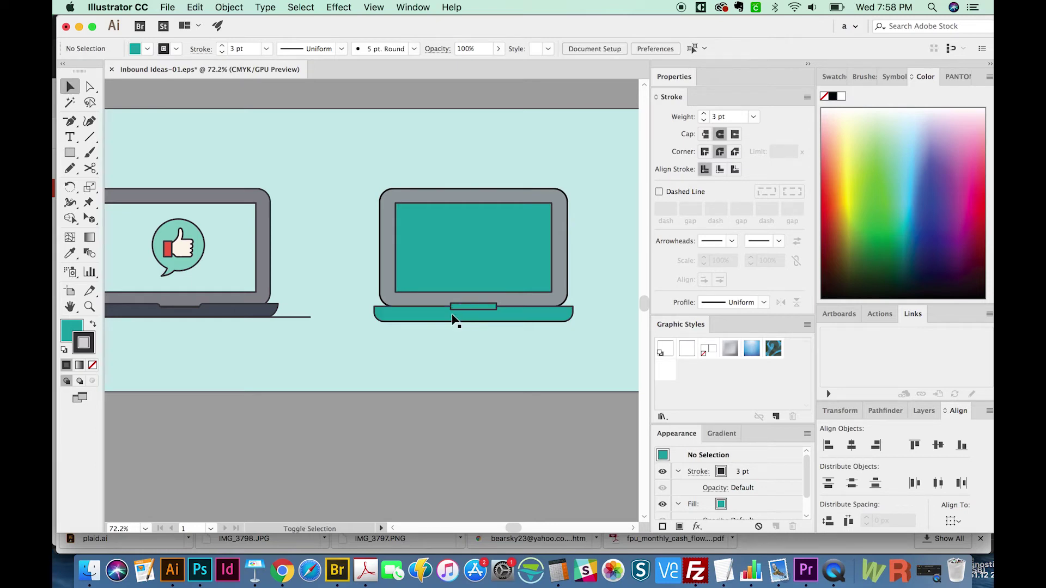
{"action": "left_click", "coordinate": [466, 308]}
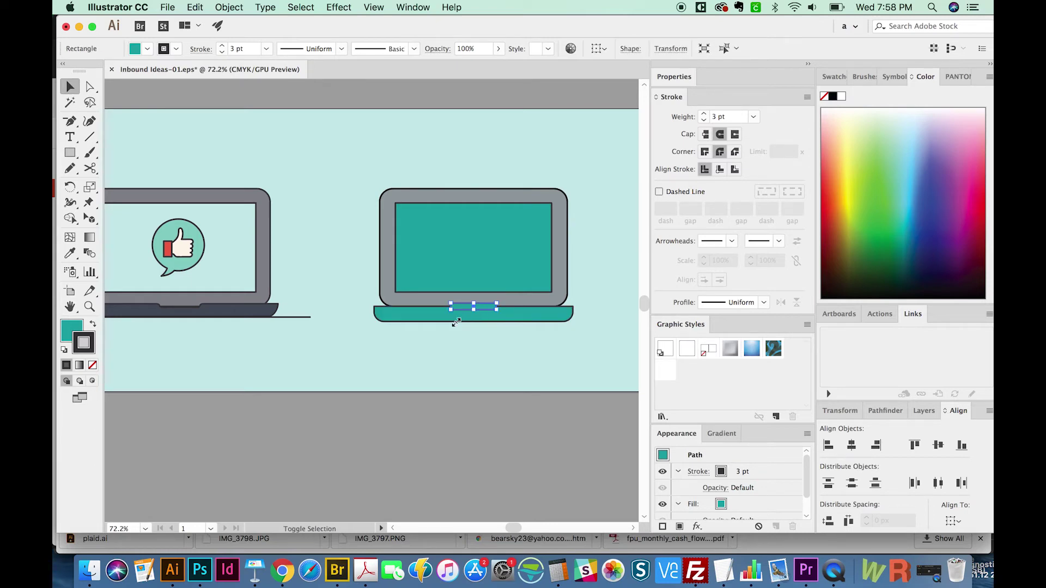
{"action": "left_click", "coordinate": [414, 320], "text": "shift"}
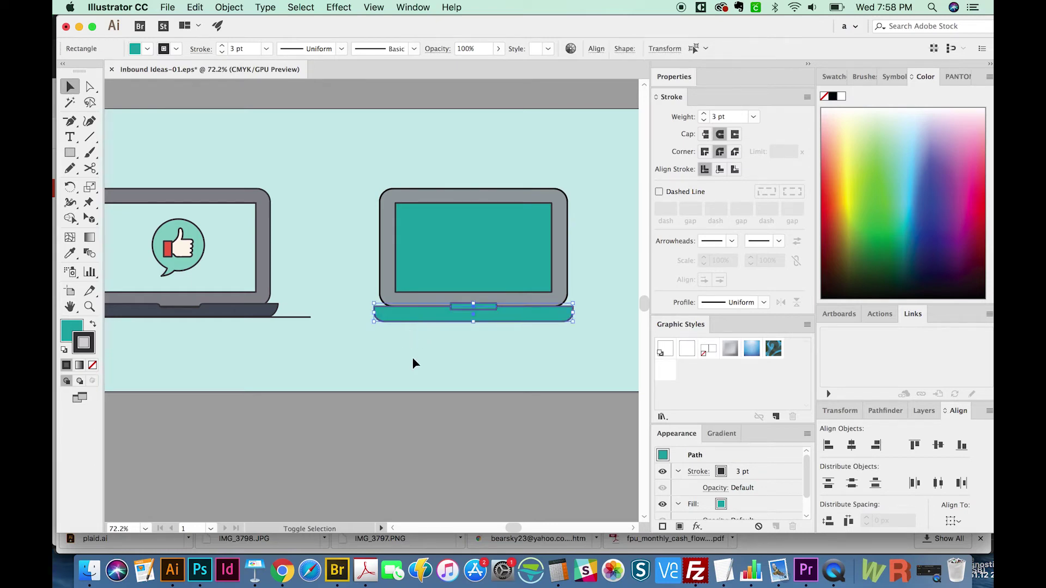
{"action": "left_click", "coordinate": [489, 306]}
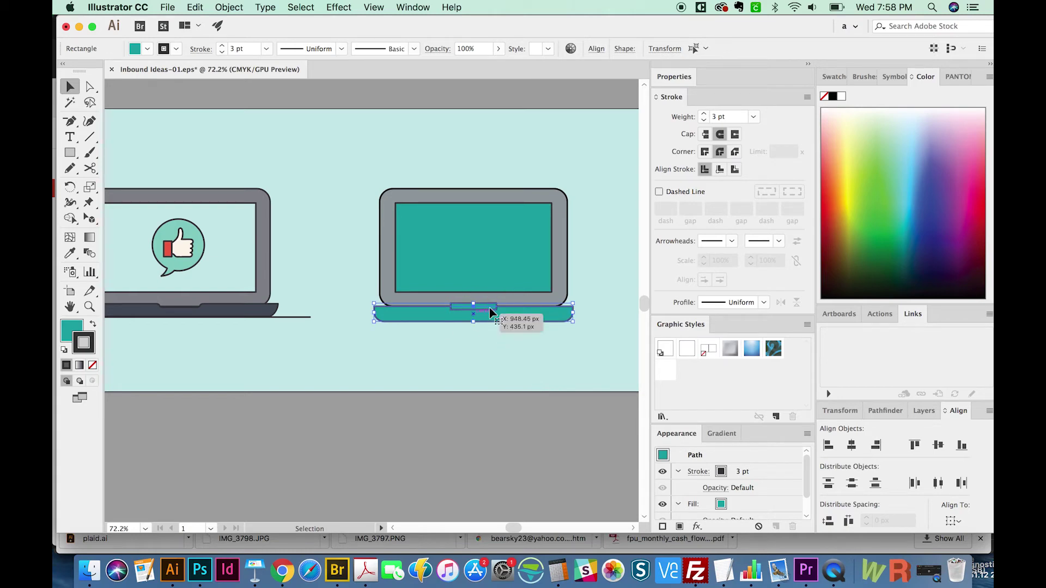
{"action": "left_click", "coordinate": [890, 411]}
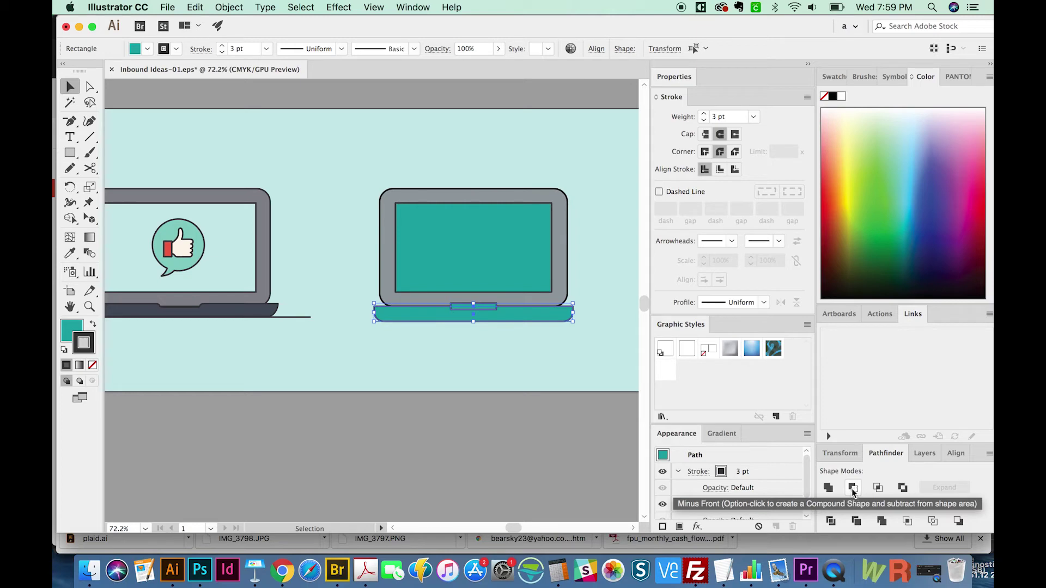
{"action": "left_click", "coordinate": [853, 488]}
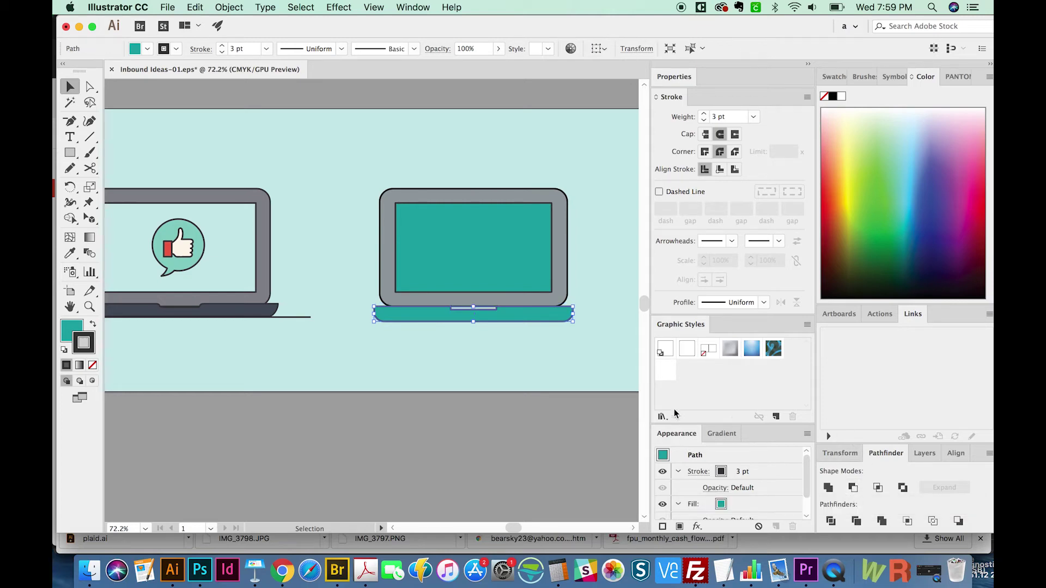
{"action": "left_click", "coordinate": [496, 337]}
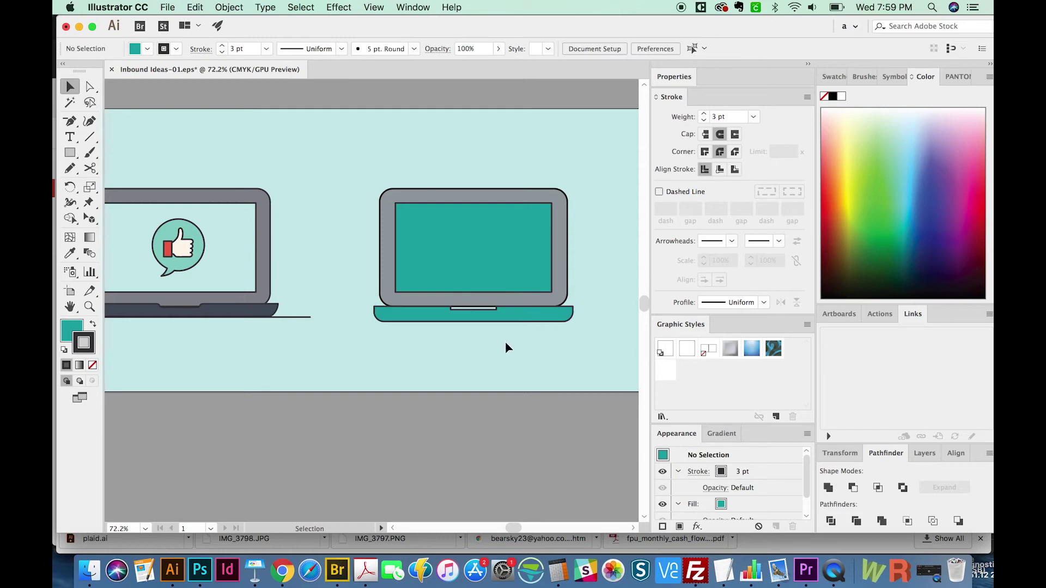
Step: Raise the teal base so it sits snugly against the gray body
{"action": "key", "text": "z"}
{"action": "left_click_drag", "start_coordinate": [542, 276], "coordinate": [417, 359]}
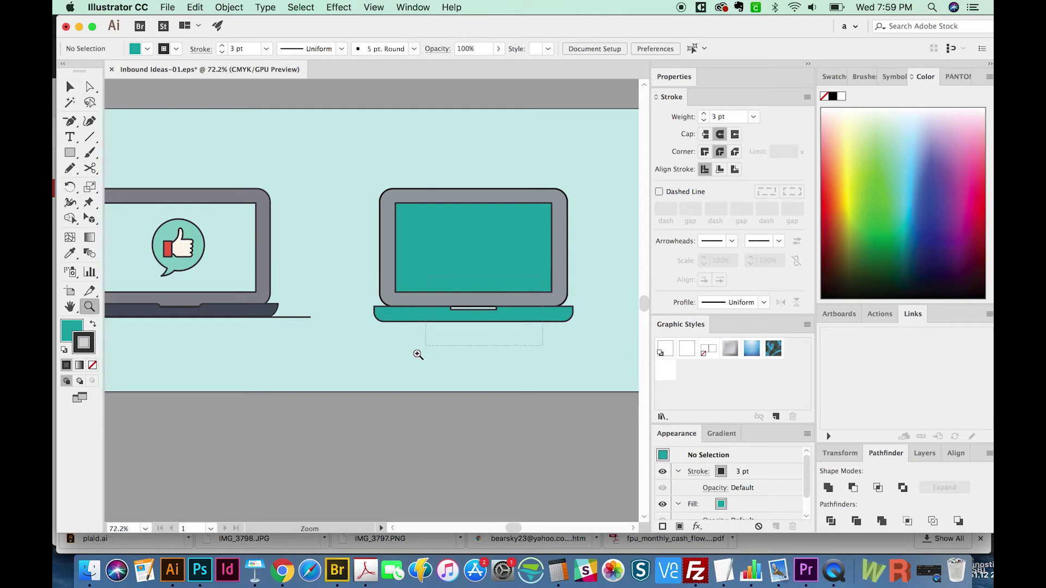
{"action": "key", "text": "v"}
{"action": "left_click", "coordinate": [366, 290]}
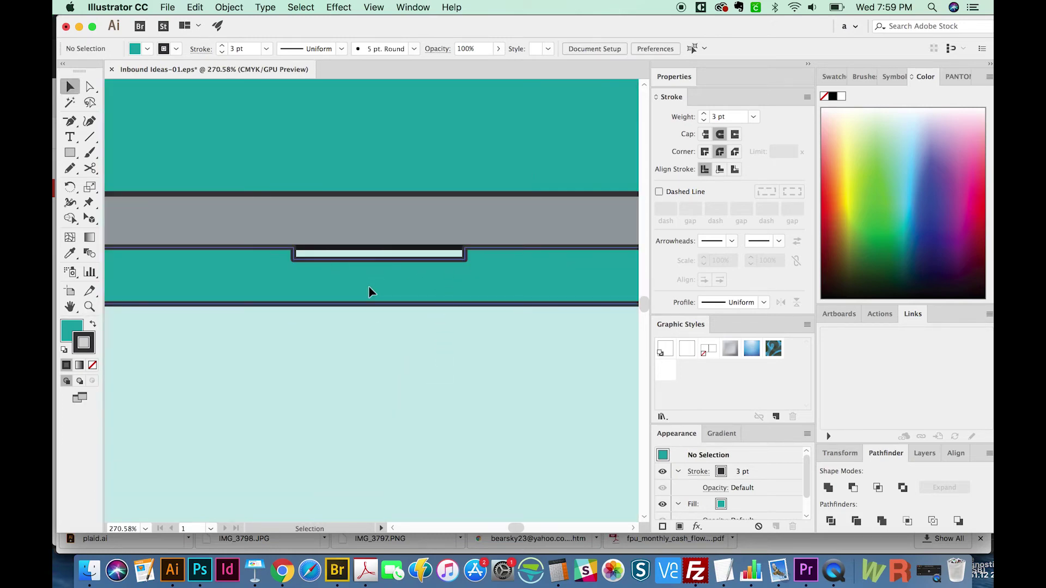
{"action": "left_click_drag", "start_coordinate": [401, 295], "coordinate": [403, 284]}
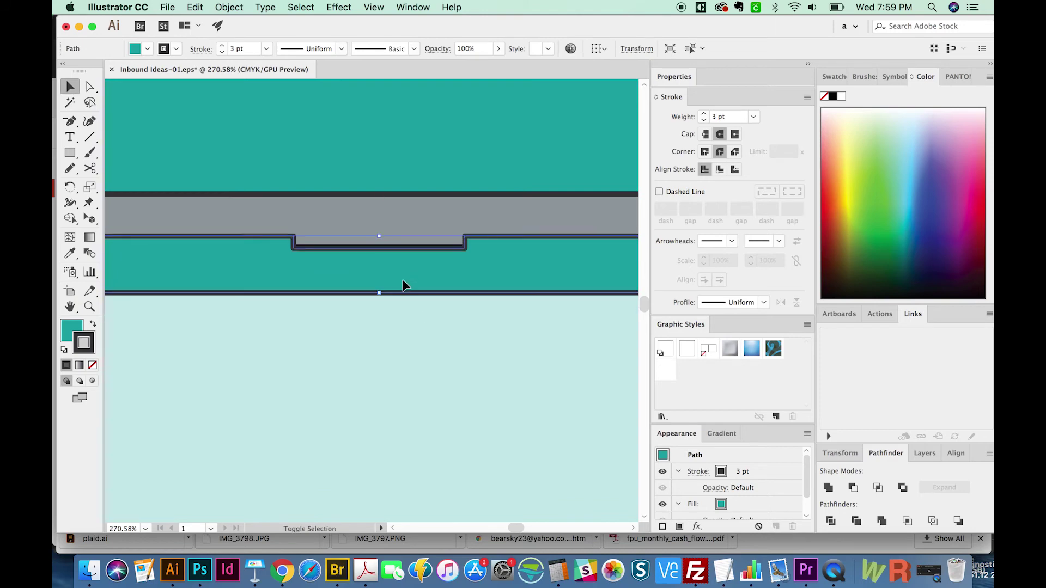
{"action": "key", "text": "super+minus"}
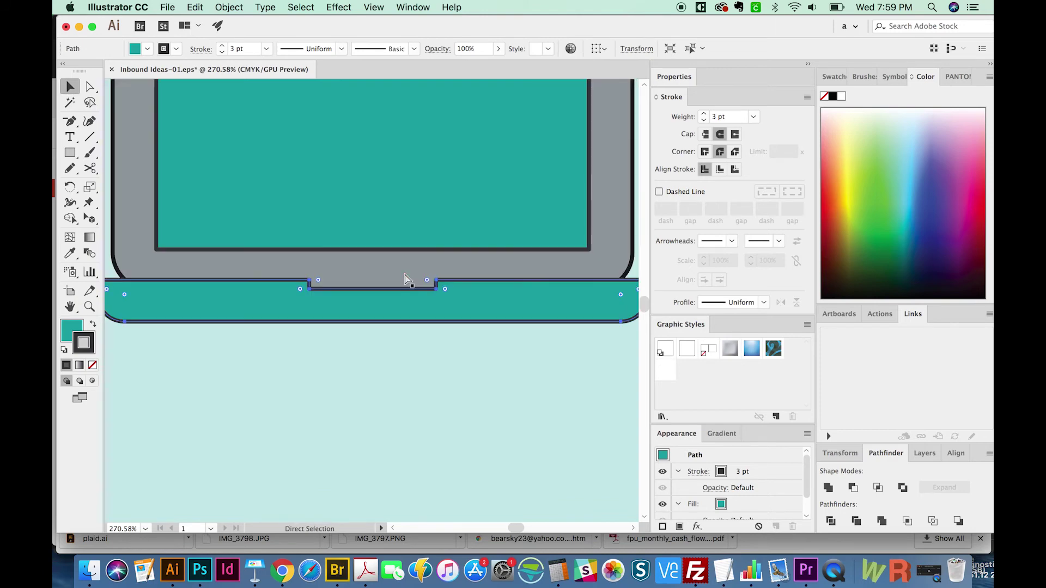
{"action": "key", "text": "super+minus"}
{"action": "key", "text": "super+minus"}
{"action": "key", "text": "super+minus"}
{"action": "key", "text": "super+shift+a"}
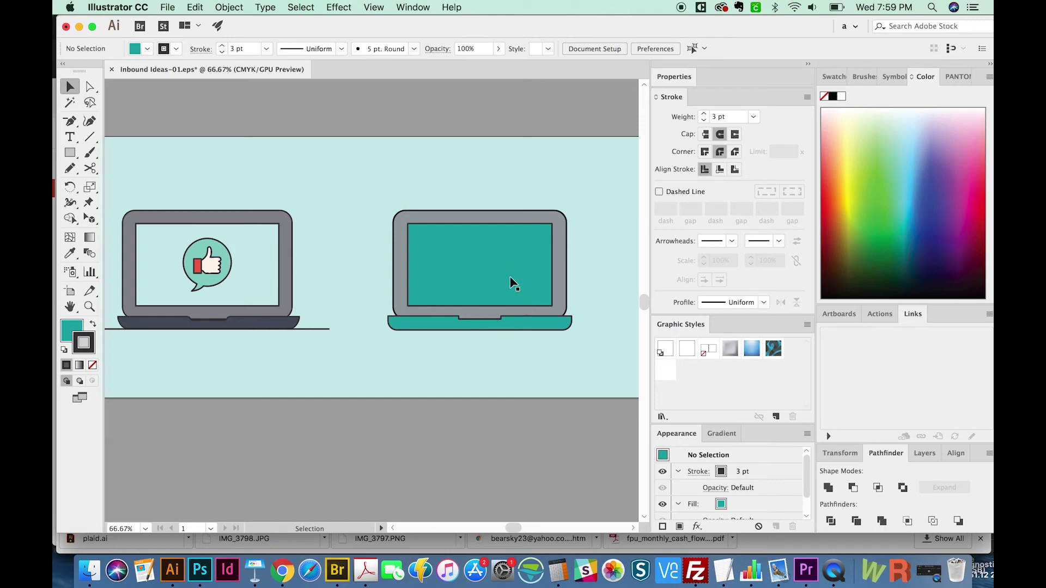
{"action": "key", "text": "l"}
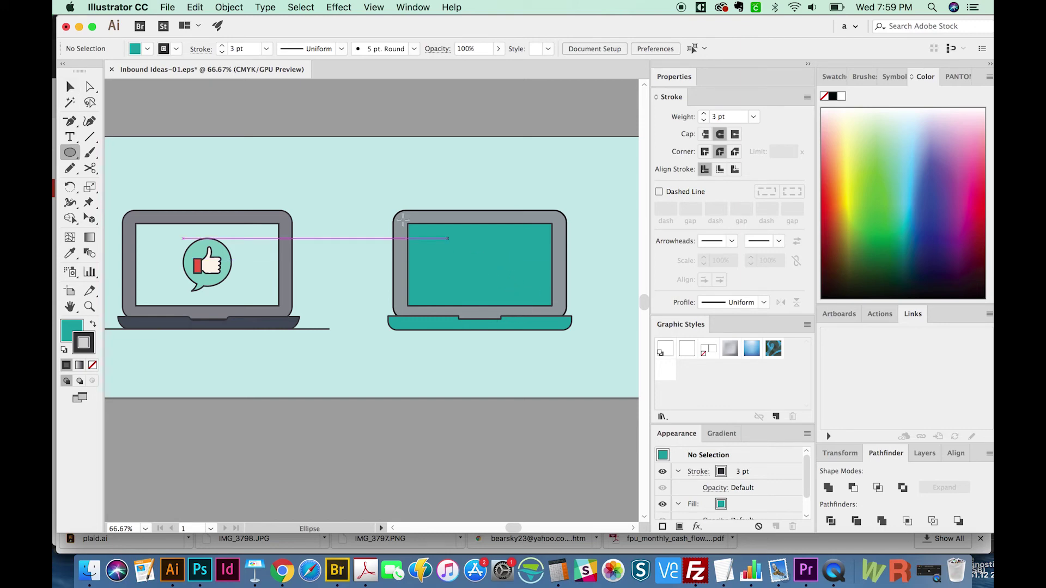
Step: Draw a small circle on the right laptop's screen with the Ellipse tool
{"action": "left_click_drag", "start_coordinate": [71, 153], "coordinate": [174, 154]}
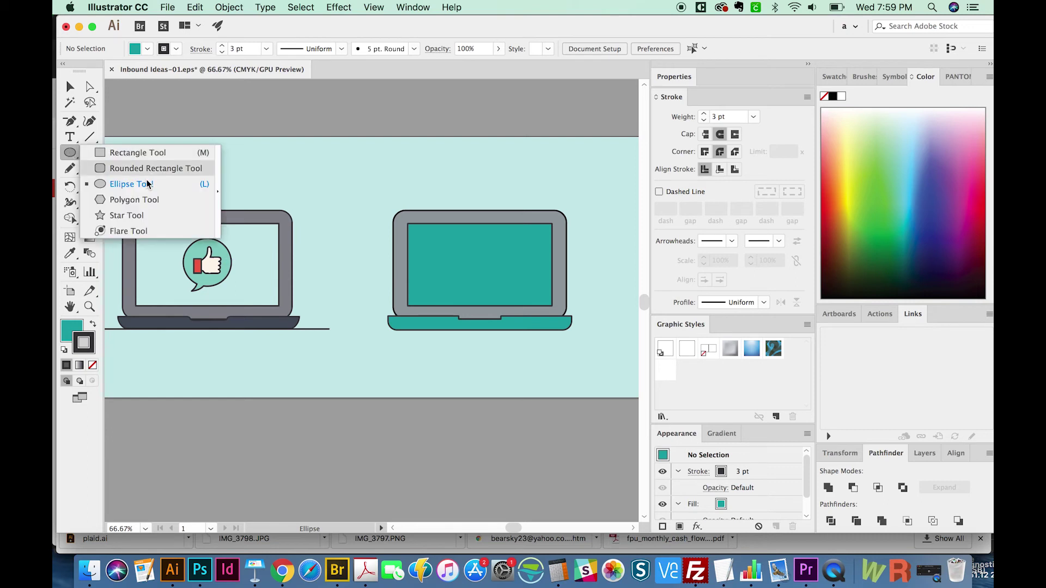
{"action": "left_click", "coordinate": [207, 189]}
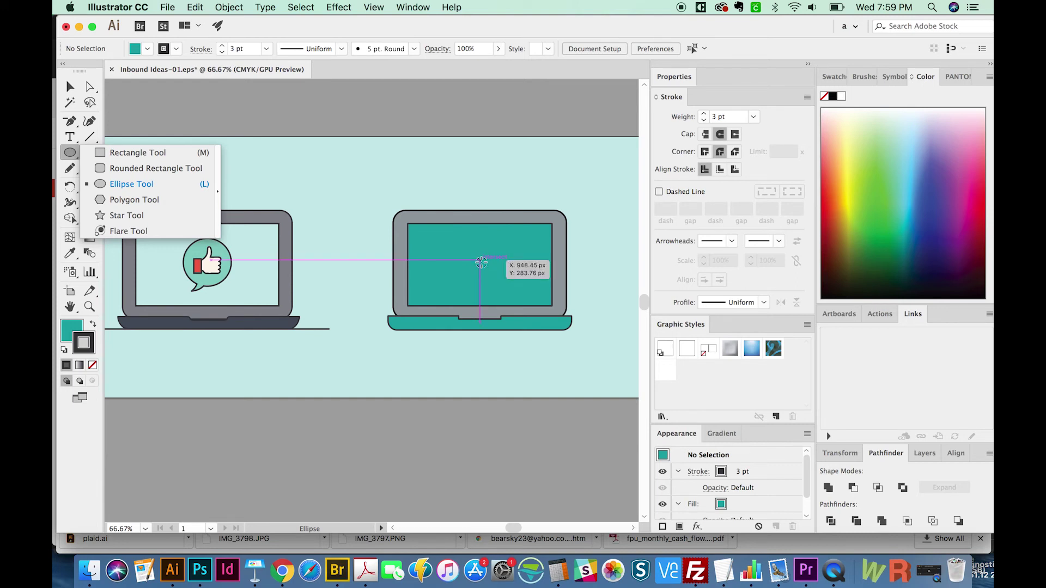
{"action": "left_click_drag", "start_coordinate": [481, 263], "coordinate": [500, 283]}
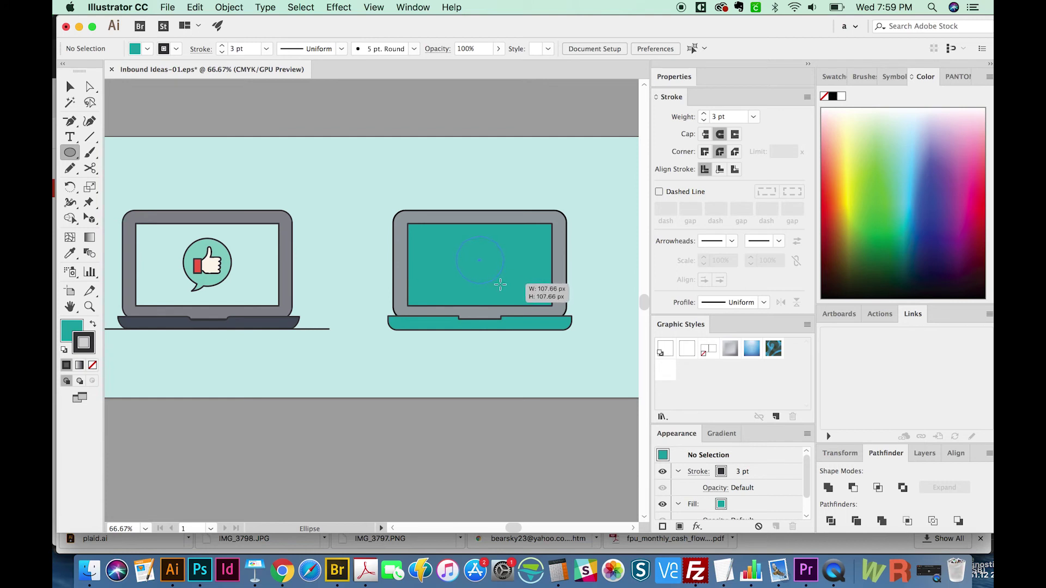
{"action": "left_click_drag", "start_coordinate": [500, 284], "coordinate": [506, 286]}
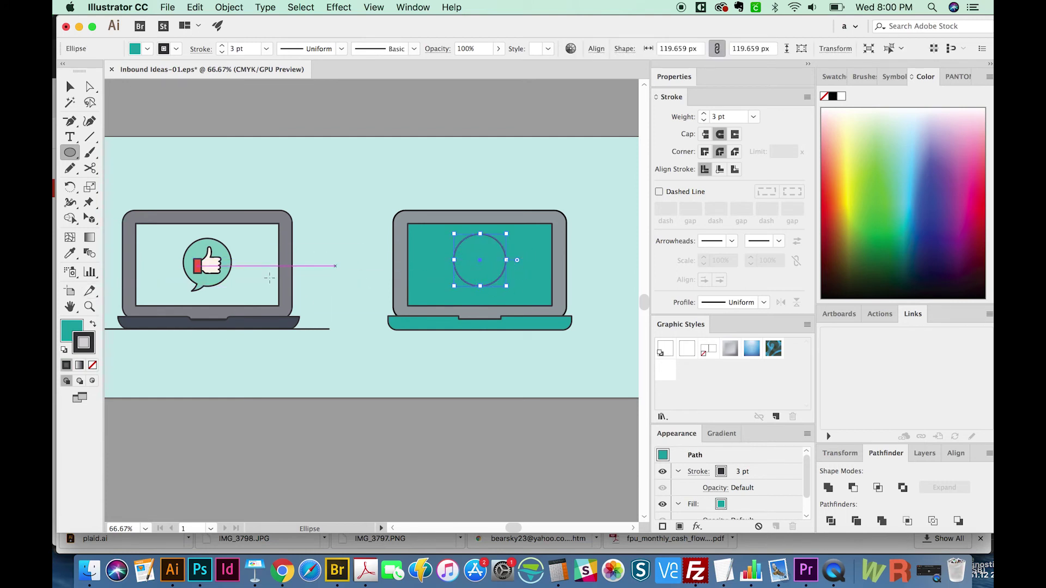
Step: Fill the circle teal and nudge it lower on the screen
{"action": "left_click", "coordinate": [76, 333]}
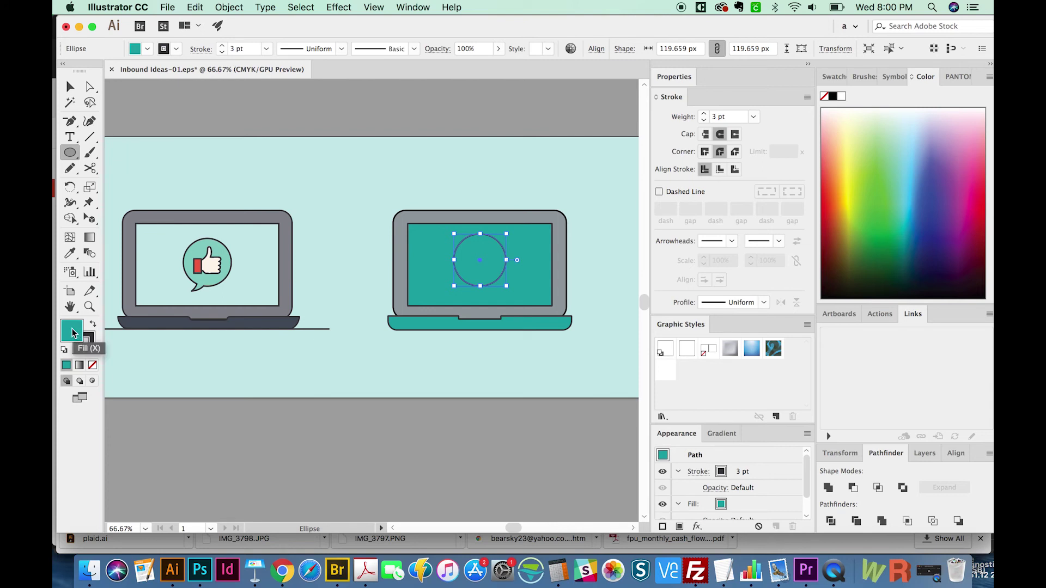
{"action": "double_click", "coordinate": [73, 334]}
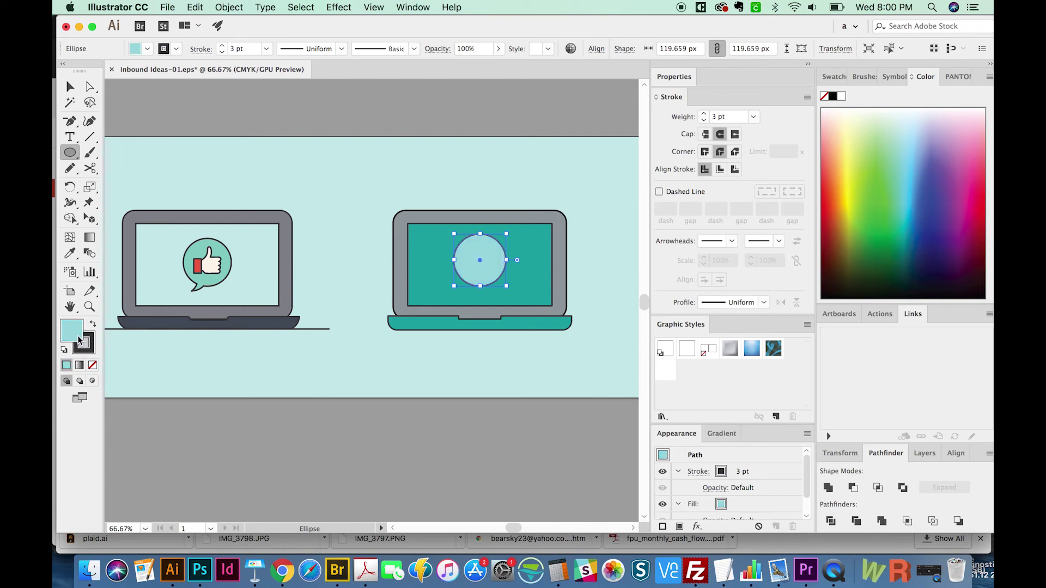
{"action": "left_click", "coordinate": [858, 149]}
{"action": "key", "text": "v"}
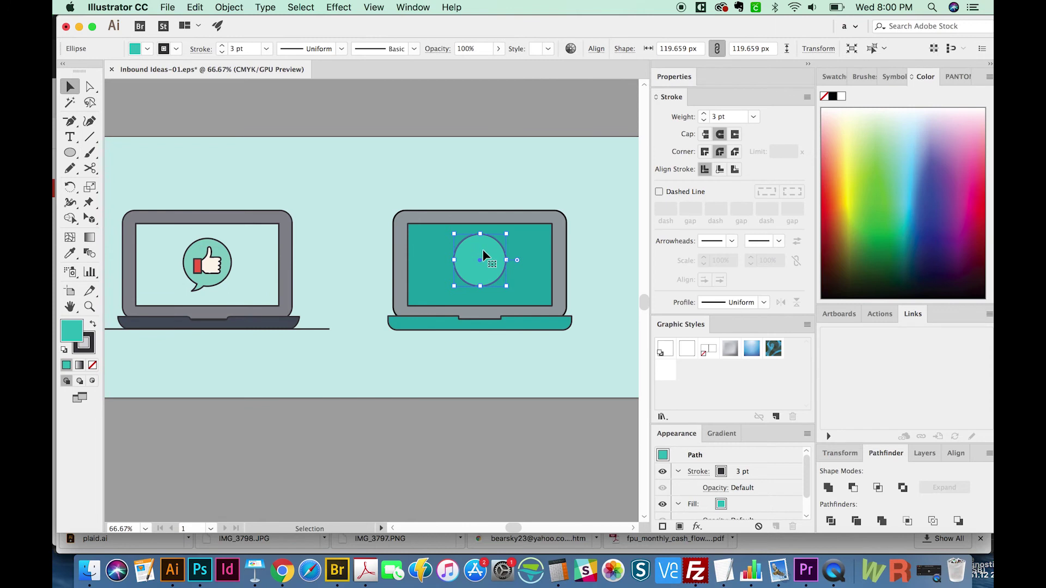
{"action": "left_click_drag", "start_coordinate": [486, 255], "coordinate": [486, 262]}
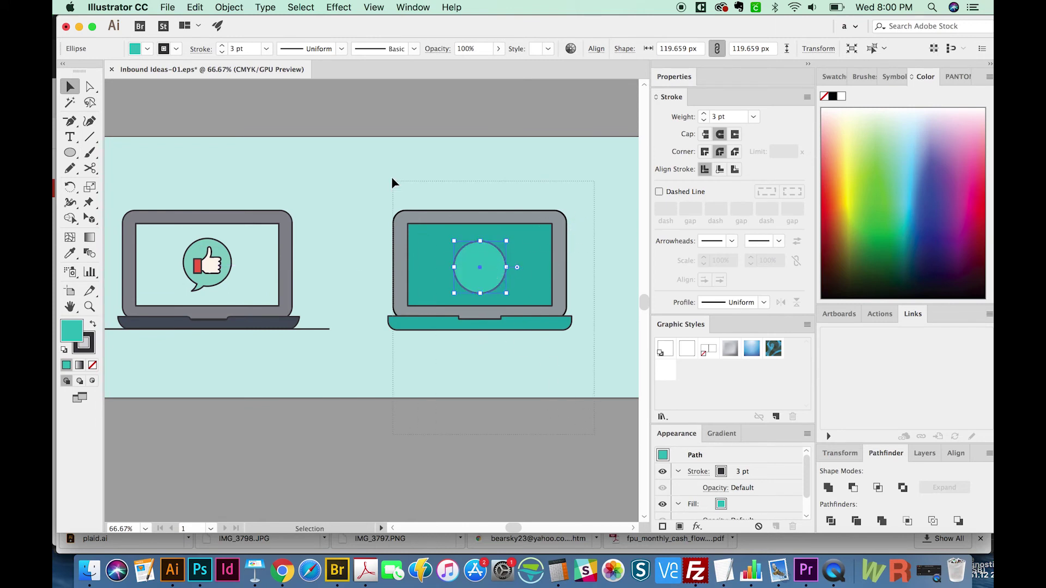
Step: Centre the teal circle horizontally and vertically on the screen using the Align panel
{"action": "left_click_drag", "start_coordinate": [397, 187], "coordinate": [419, 233]}
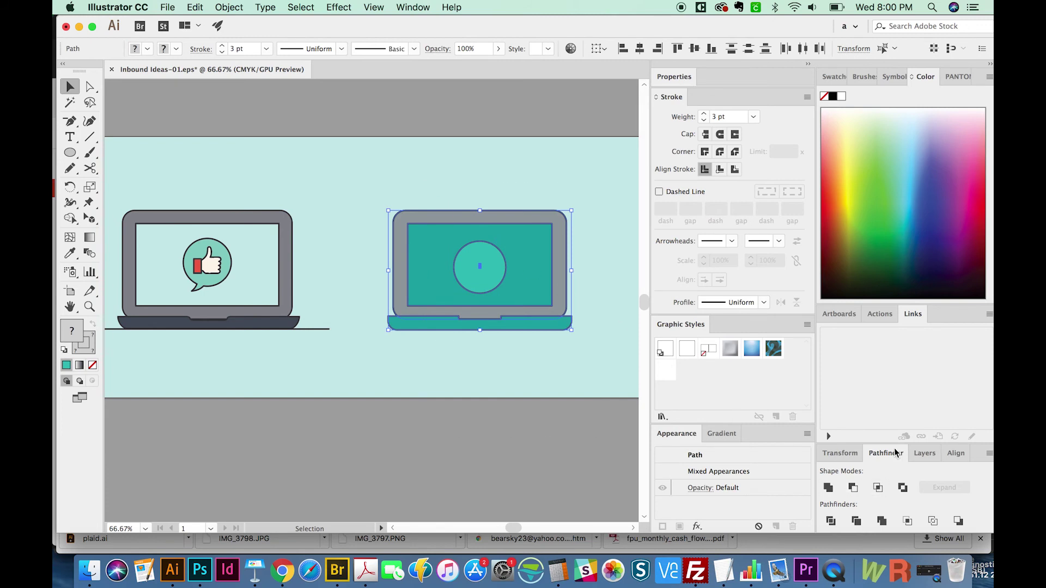
{"action": "left_click", "coordinate": [953, 453]}
{"action": "left_click", "coordinate": [565, 428]}
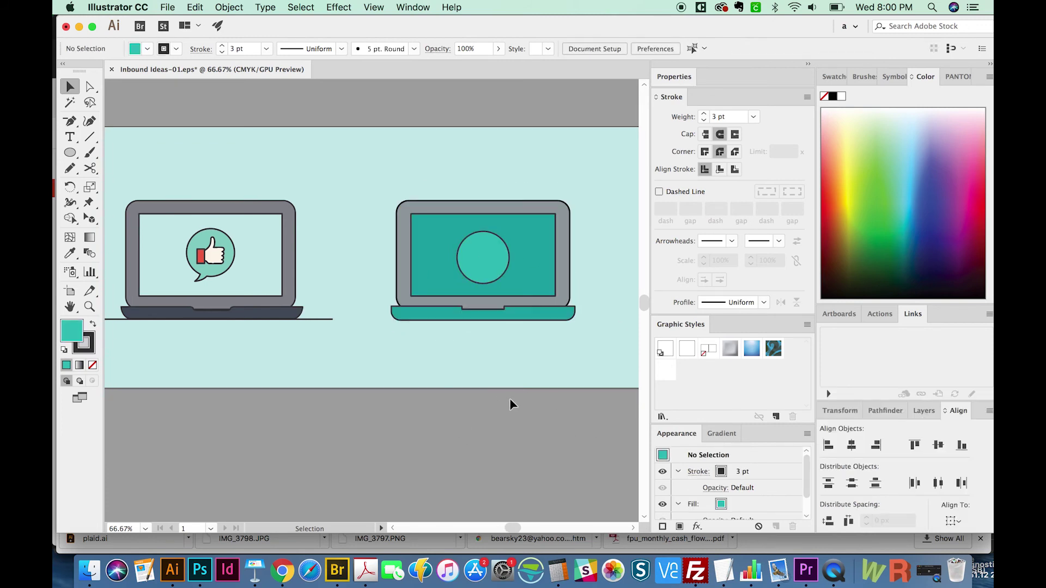
{"action": "left_click", "coordinate": [497, 267]}
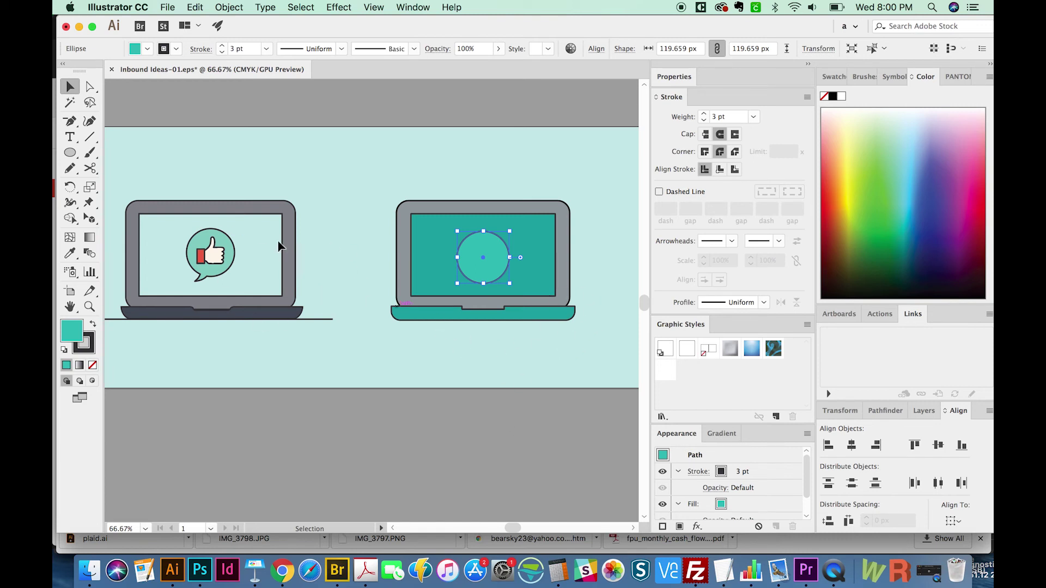
{"action": "left_click", "coordinate": [69, 152]}
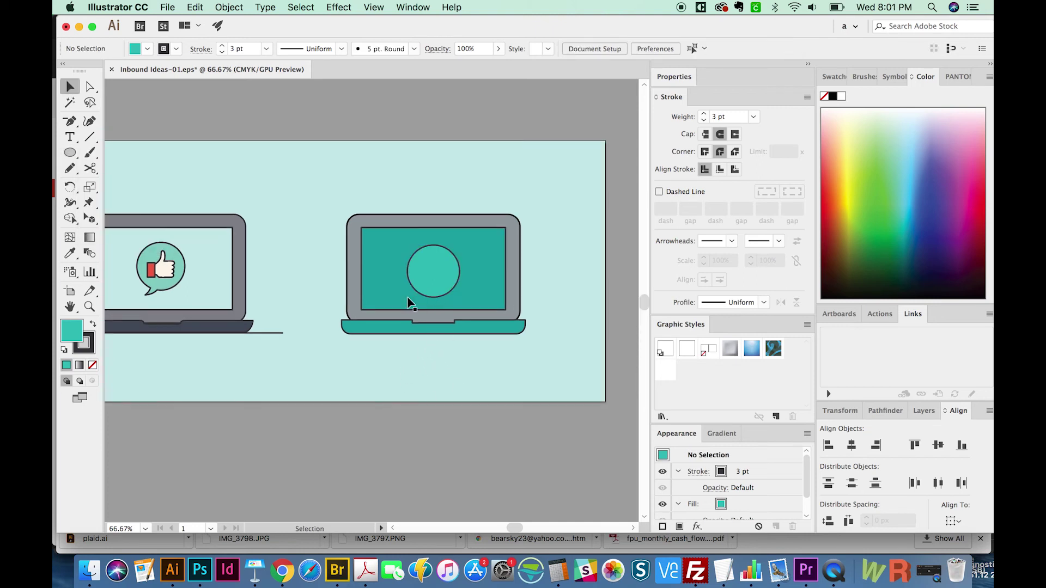
{"action": "left_click", "coordinate": [70, 152]}
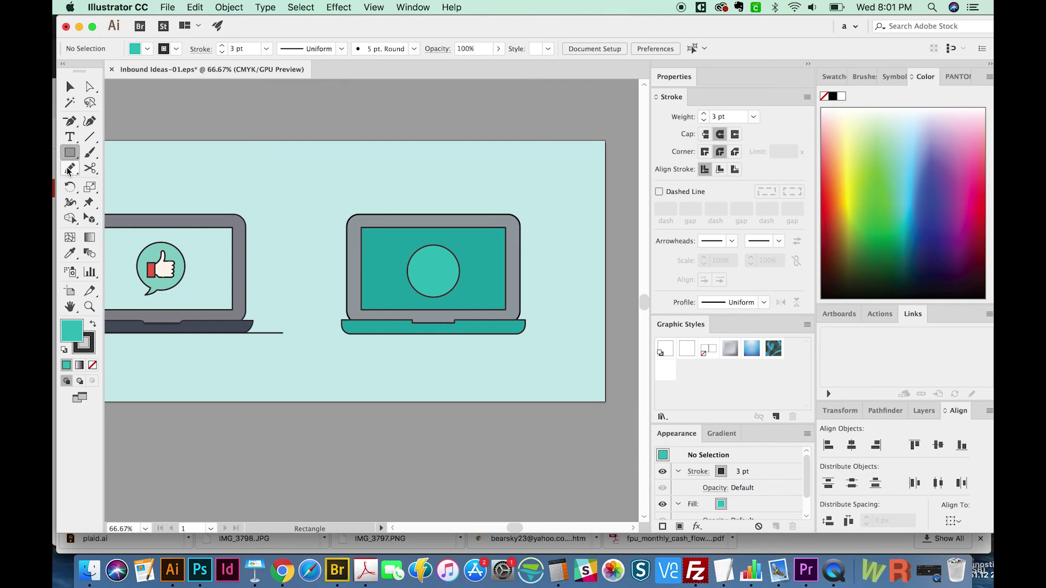
{"action": "left_click", "coordinate": [298, 172]}
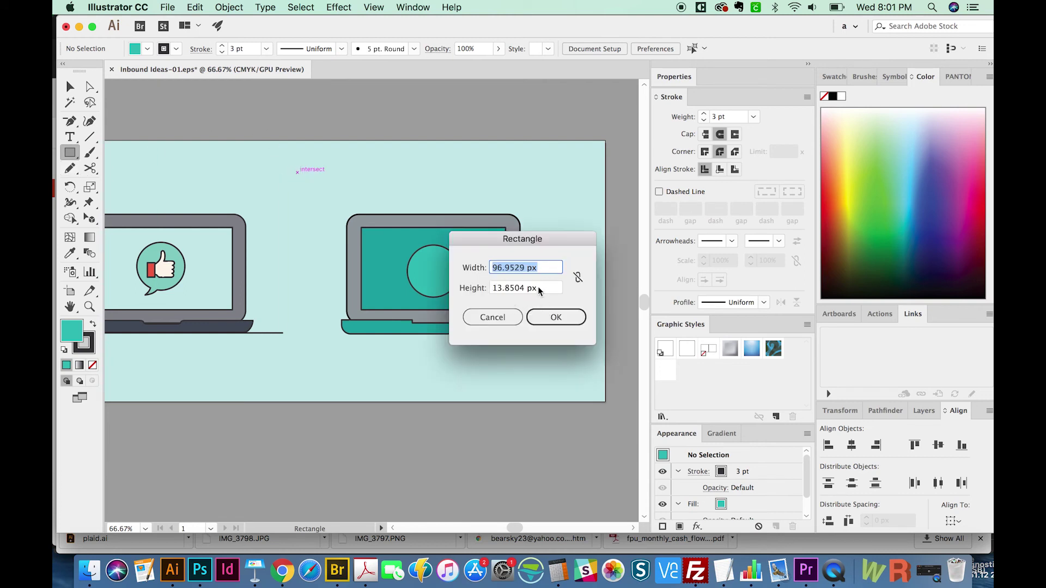
{"action": "left_click", "coordinate": [485, 318]}
{"action": "left_click_drag", "start_coordinate": [70, 152], "coordinate": [147, 169]}
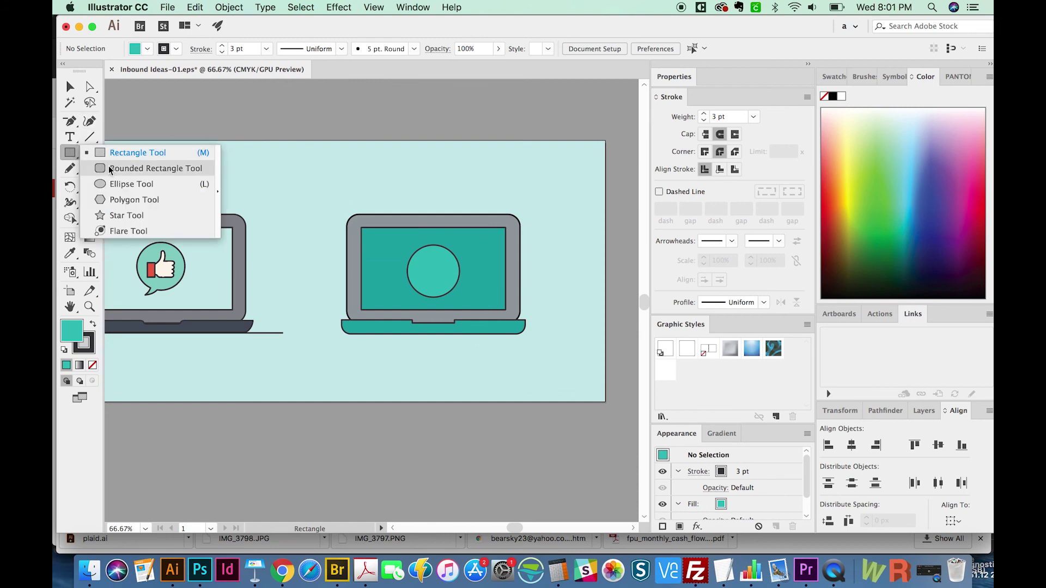
{"action": "left_click", "coordinate": [302, 174]}
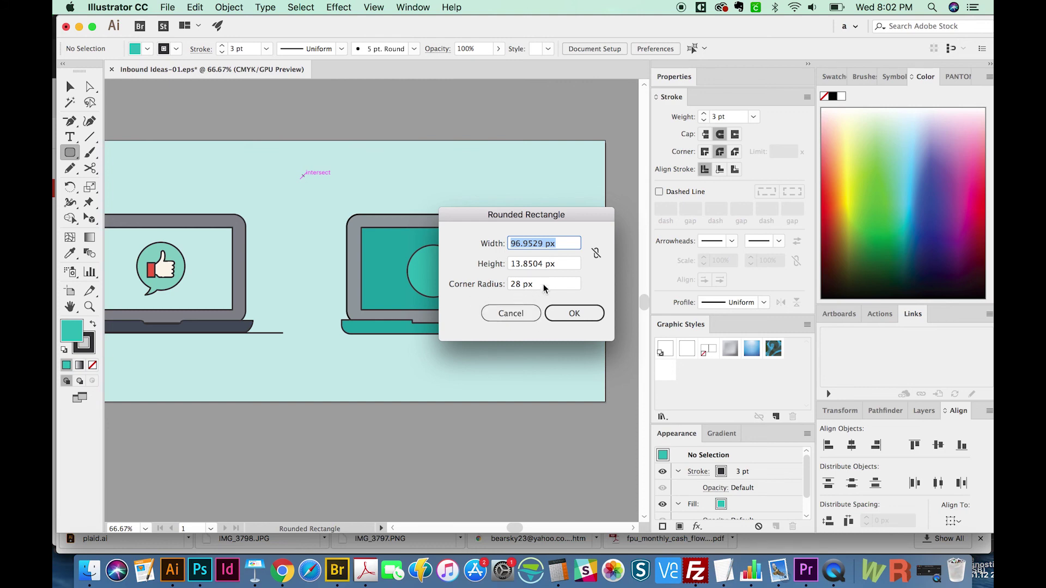
{"action": "left_click", "coordinate": [510, 313]}
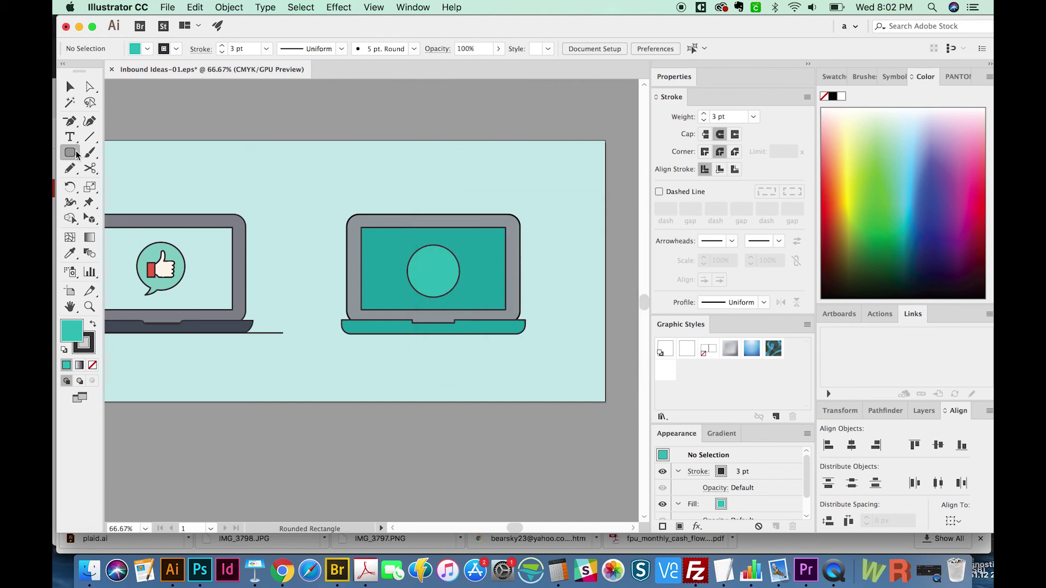
{"action": "left_click_drag", "start_coordinate": [77, 148], "coordinate": [104, 185]}
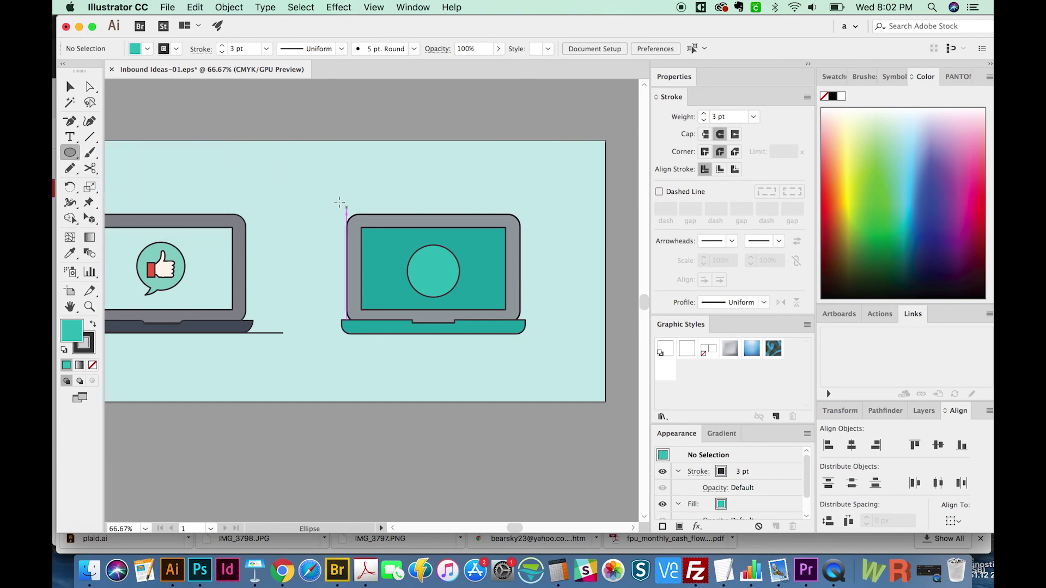
{"action": "left_click", "coordinate": [317, 185]}
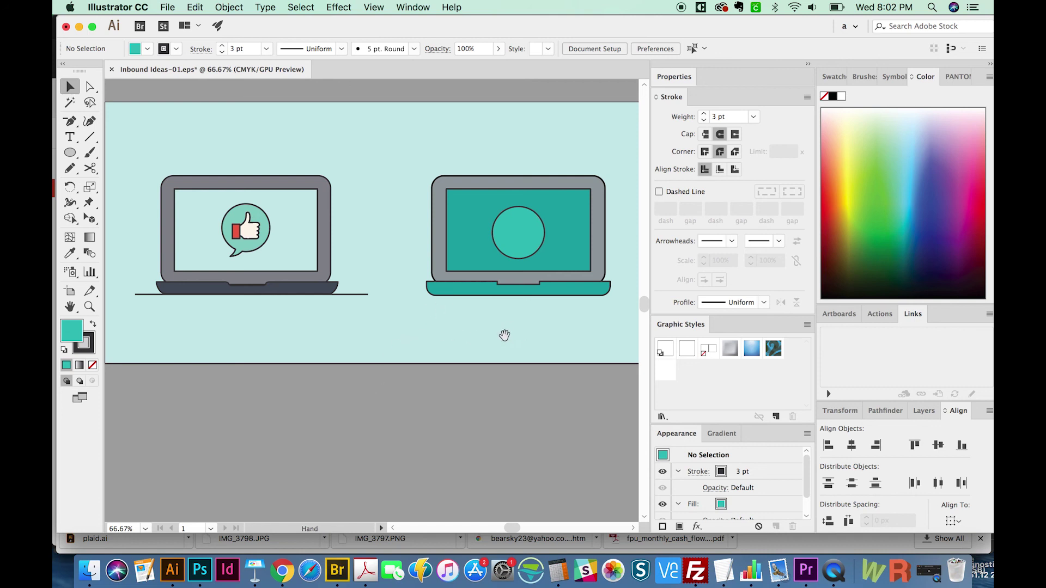
{"action": "left_click_drag", "start_coordinate": [504, 334], "coordinate": [442, 405]}
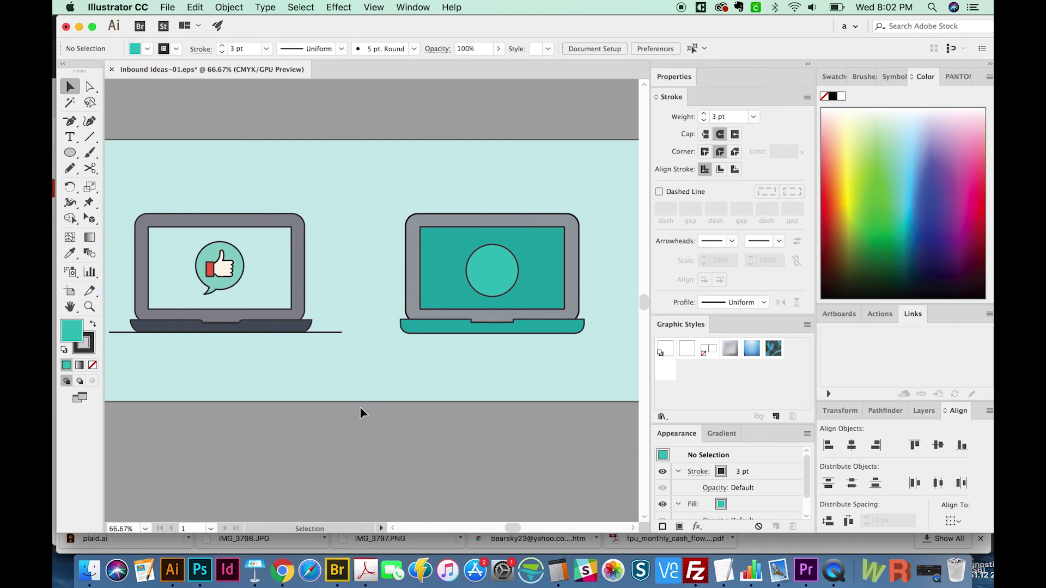
{"action": "left_click_drag", "start_coordinate": [462, 425], "coordinate": [443, 454]}
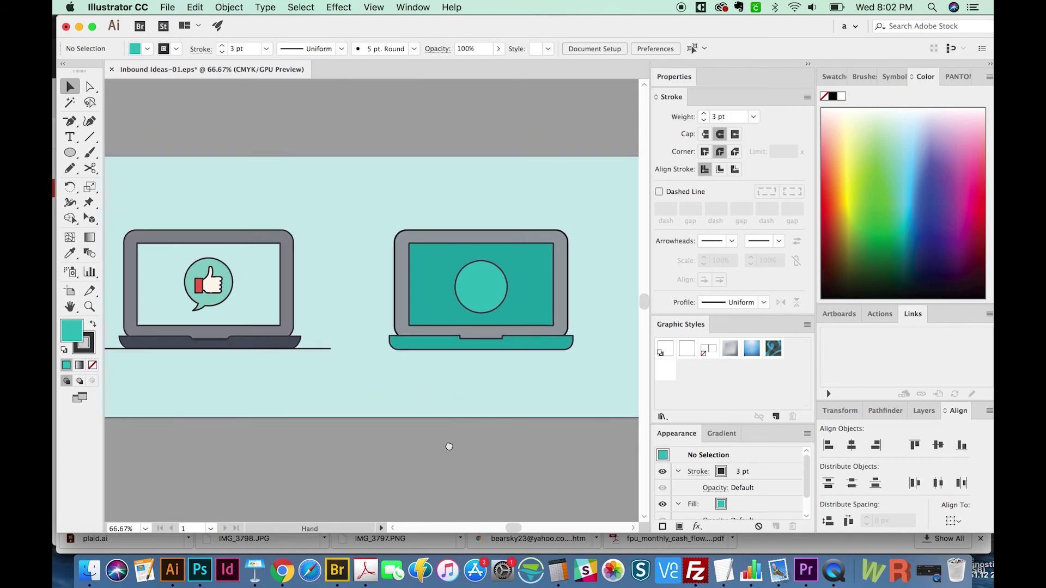